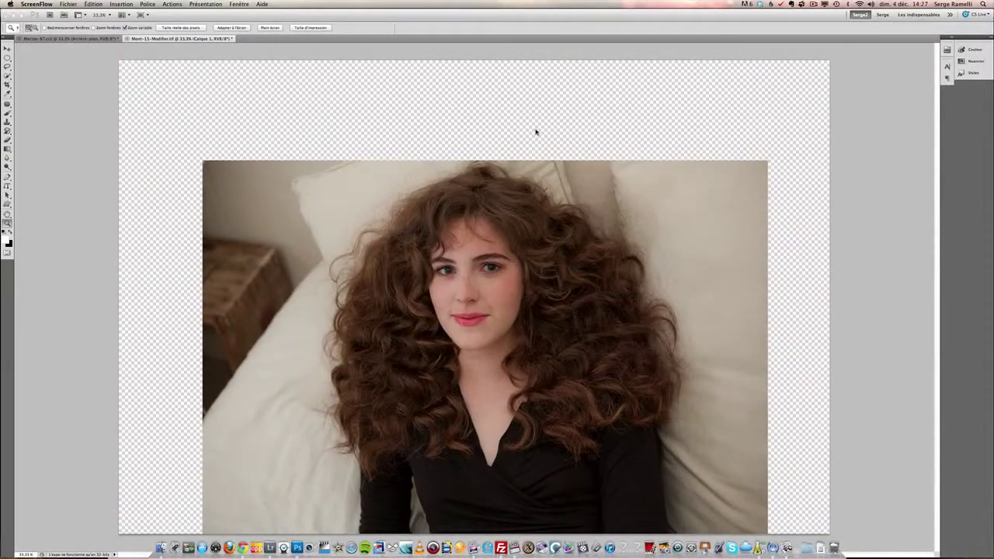
Bring the Mont-15-Modifier.tif document forward, showing Calque 1 above the Arrière-plan layer.
click(535, 132)
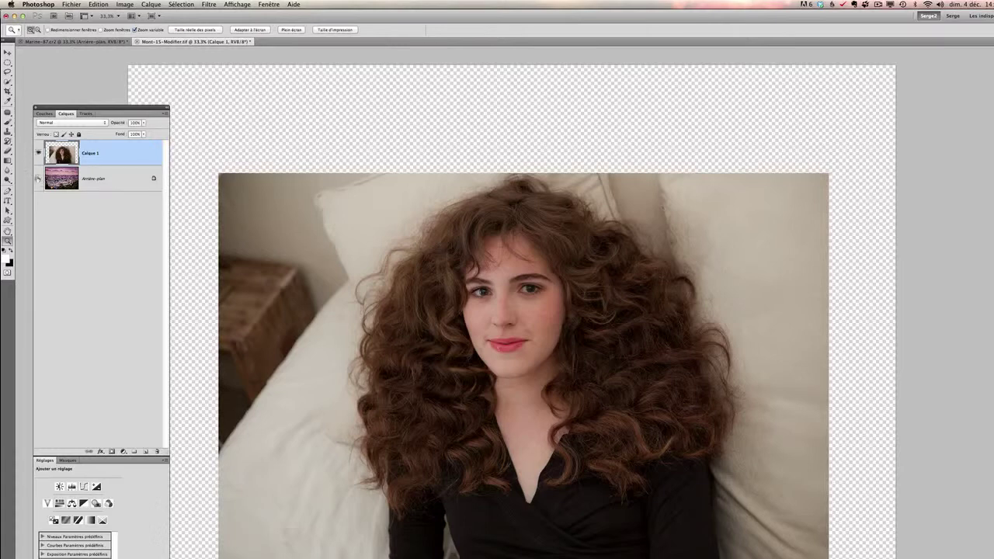
click(38, 179)
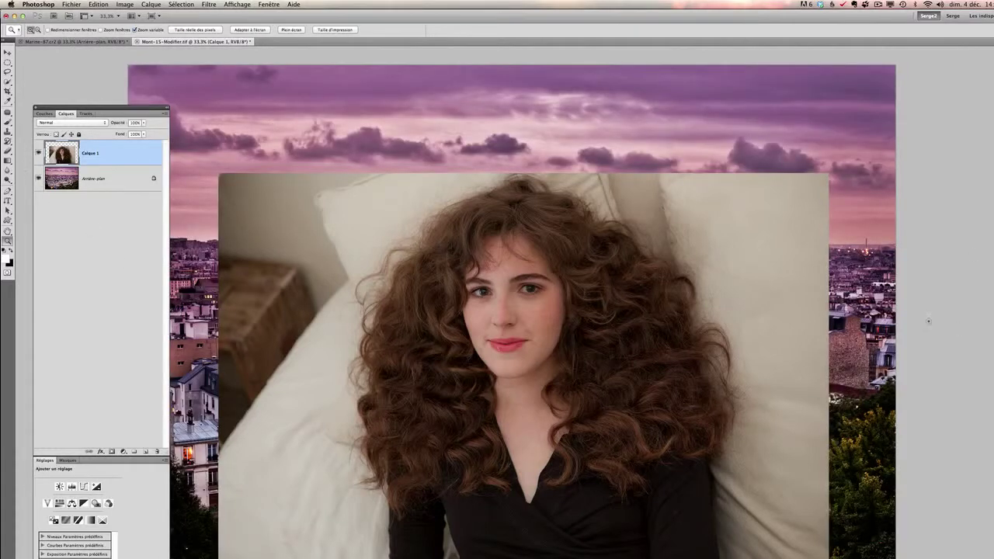
click(38, 178)
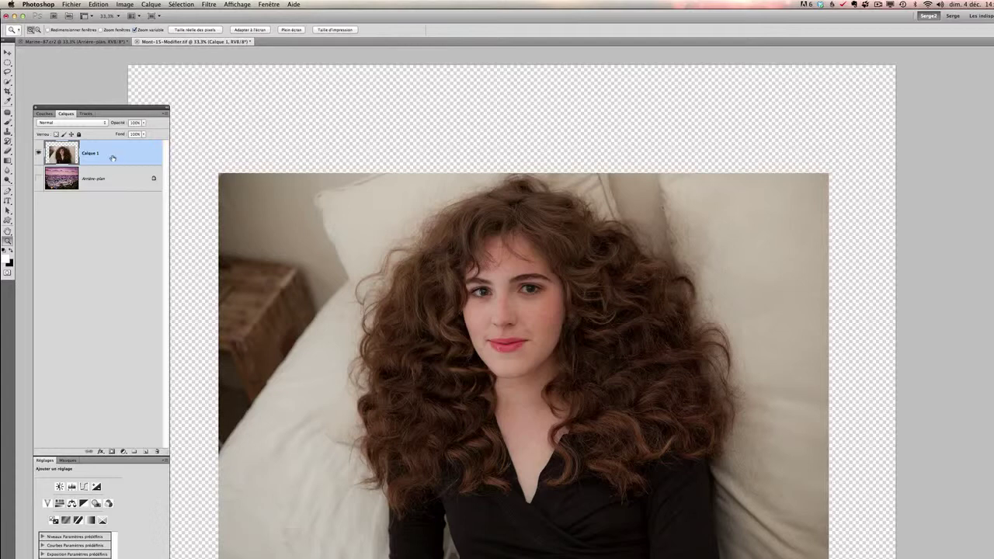
click(124, 186)
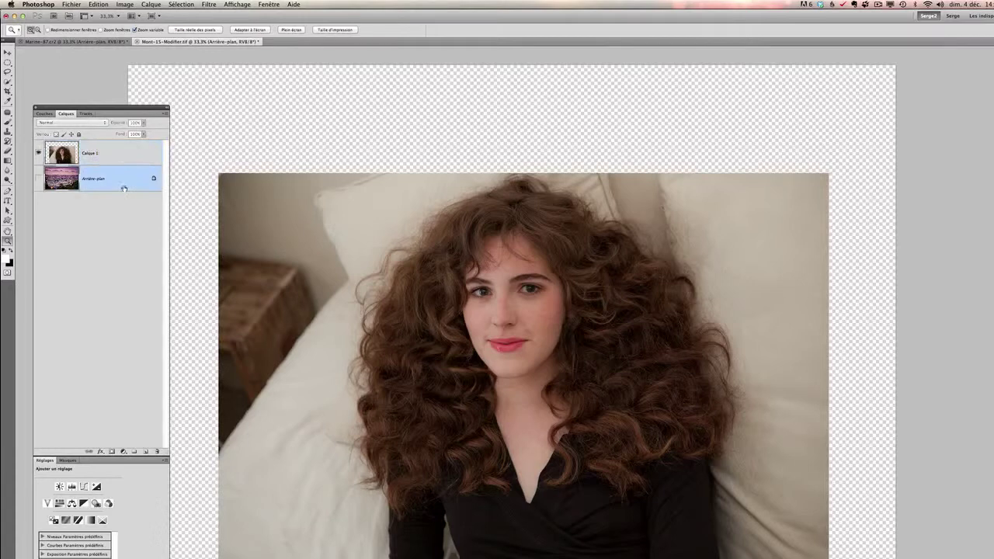
click(117, 157)
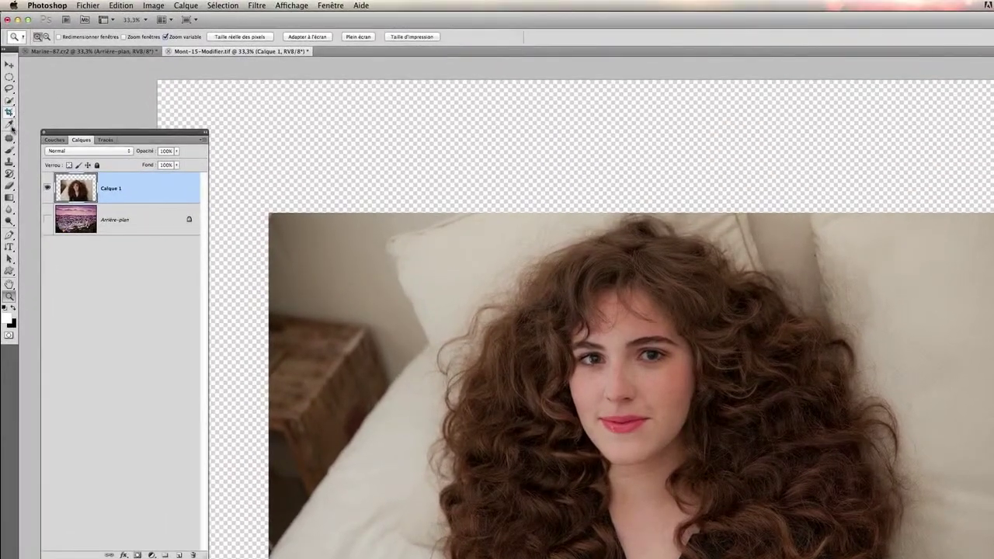
Switch to the Quick Selection tool and enlarge its brush.
click(9, 100)
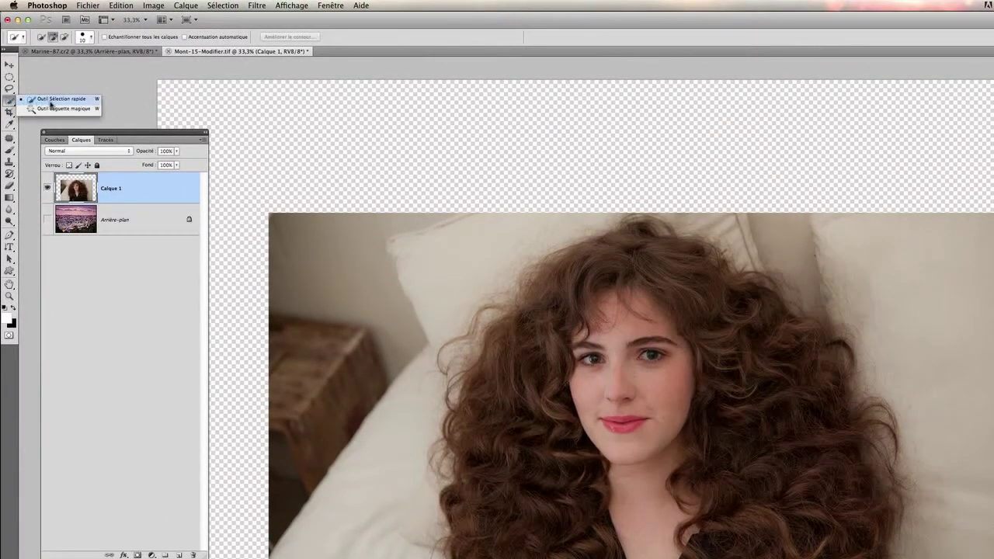
drag(10, 99, 101, 96)
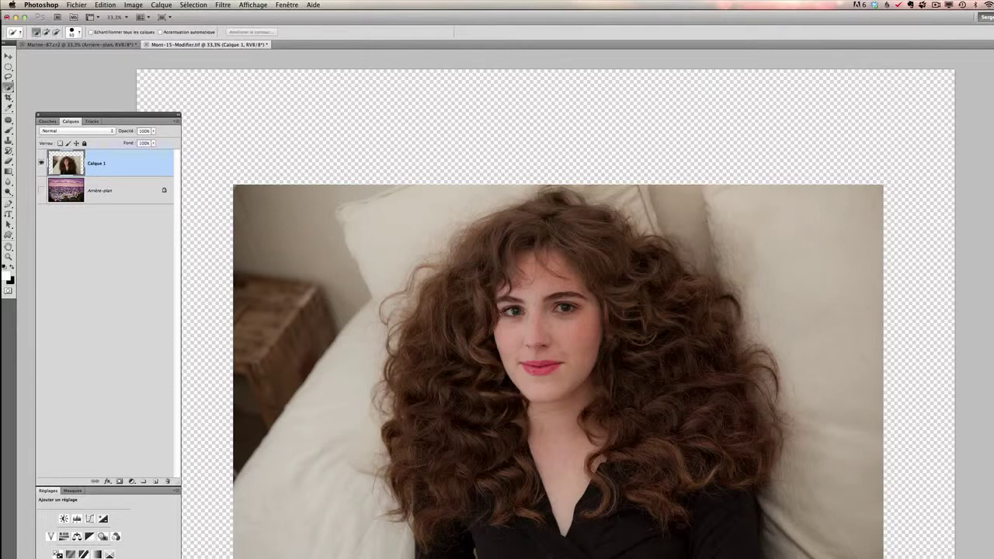
key(bracketright)
key(bracketright)
key(bracketright)
key(bracketright)
Quick-select the woman's curly hair and face, subtracting the pillows and black shirt.
drag(455, 381, 477, 381)
mouse_move(465, 365)
mouse_down()
mouse_move(479, 438)
mouse_move(588, 258)
mouse_move(632, 285)
mouse_move(683, 361)
mouse_move(701, 421)
mouse_up()
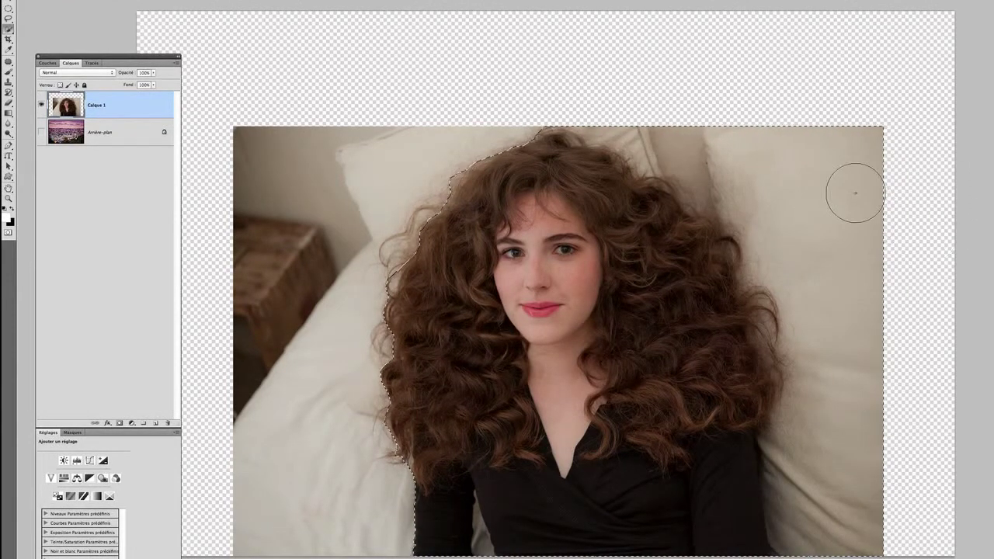
mouse_move(788, 171)
mouse_down()
mouse_move(840, 306)
mouse_move(834, 420)
mouse_move(823, 428)
mouse_up()
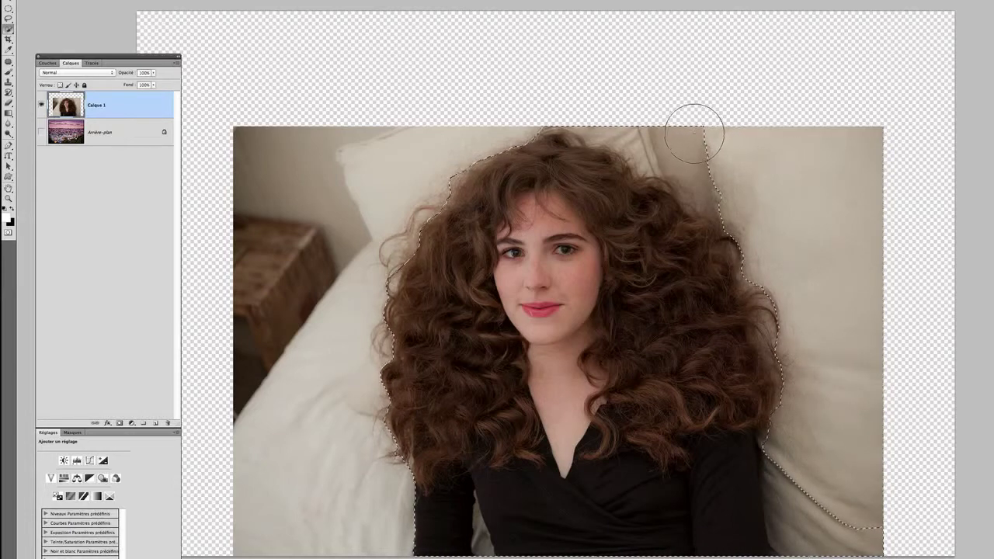
drag(694, 134, 605, 101)
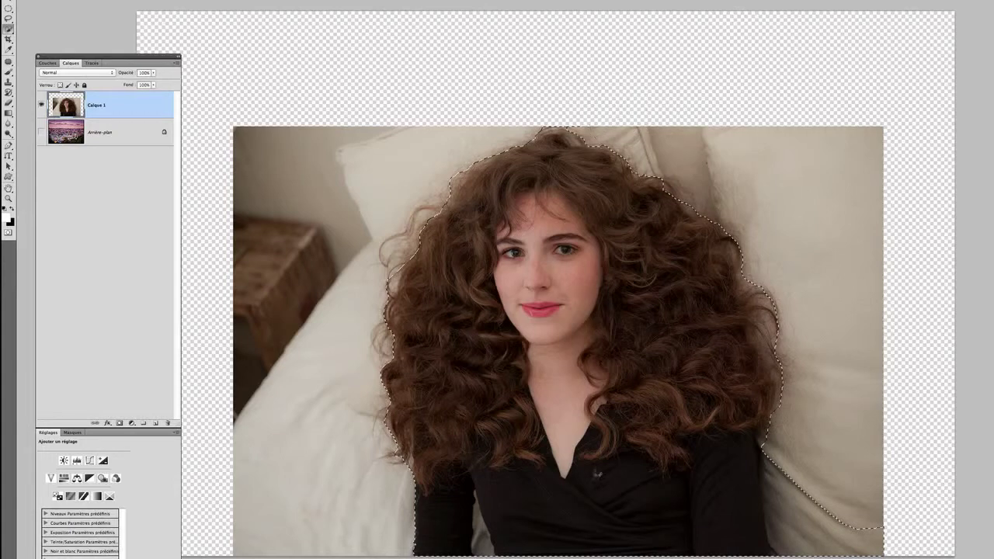
drag(455, 514, 645, 518)
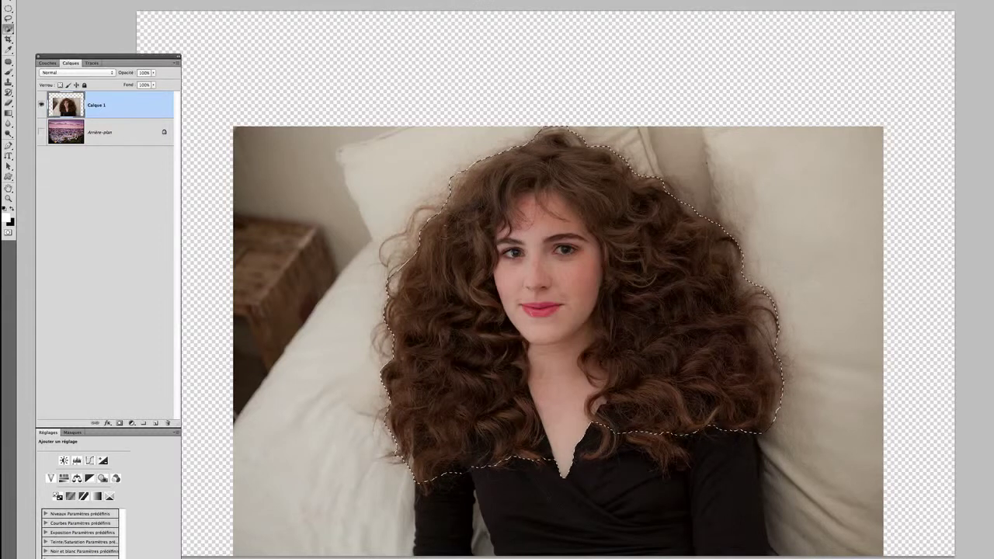
drag(419, 263, 407, 253)
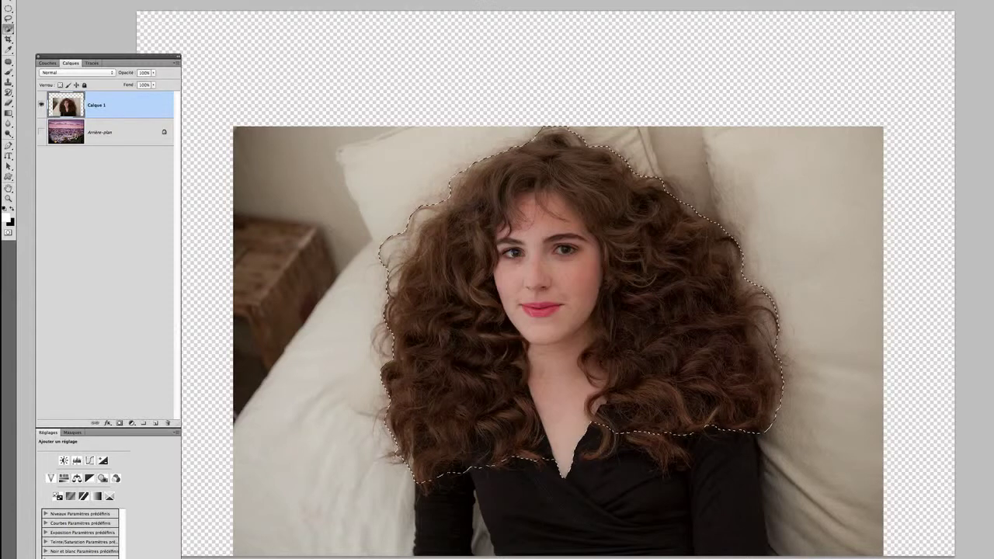
drag(377, 281, 363, 283)
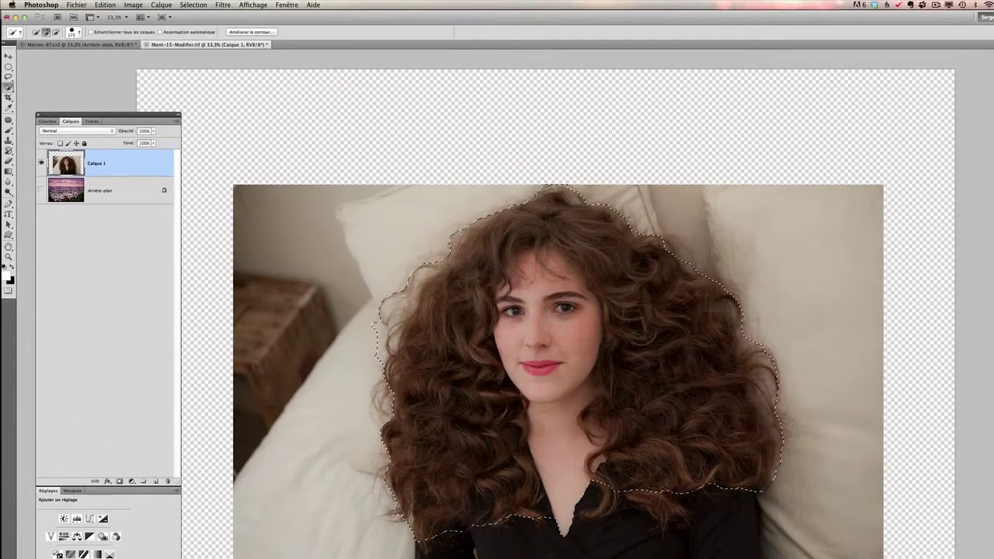
Open Améliorer le contour on the hair selection, previewing in Afficher le calque mode.
click(265, 33)
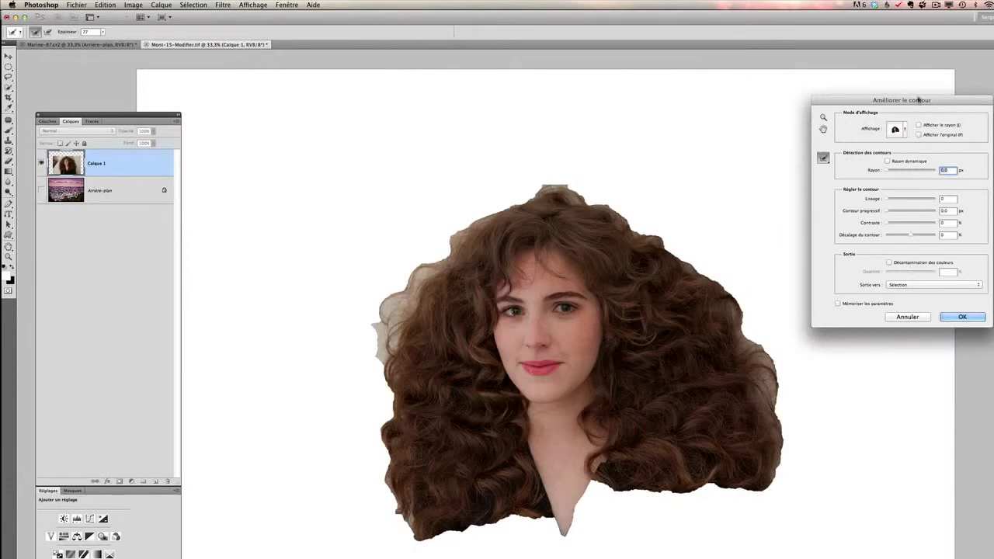
mouse_move(919, 99)
mouse_down()
mouse_move(462, 138)
mouse_move(318, 93)
mouse_up()
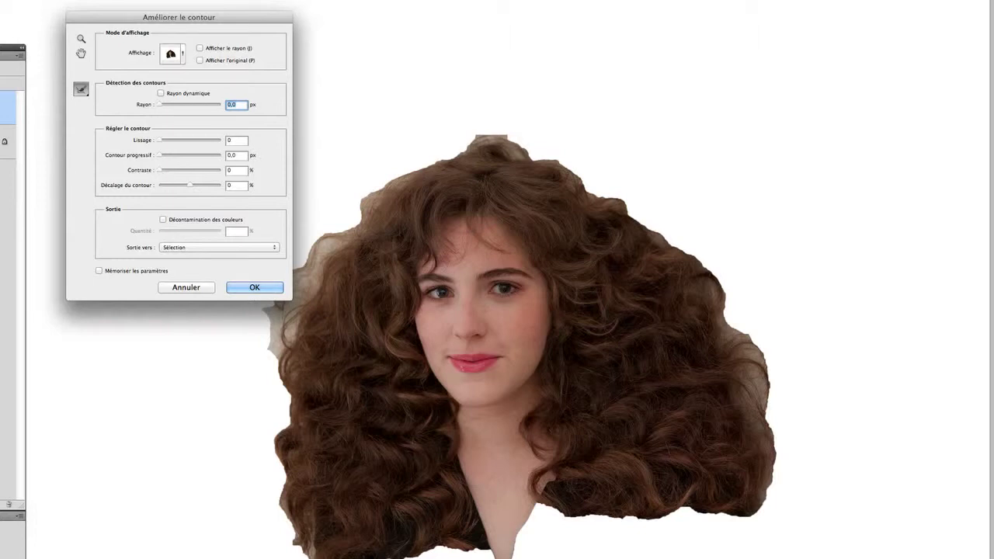
click(178, 58)
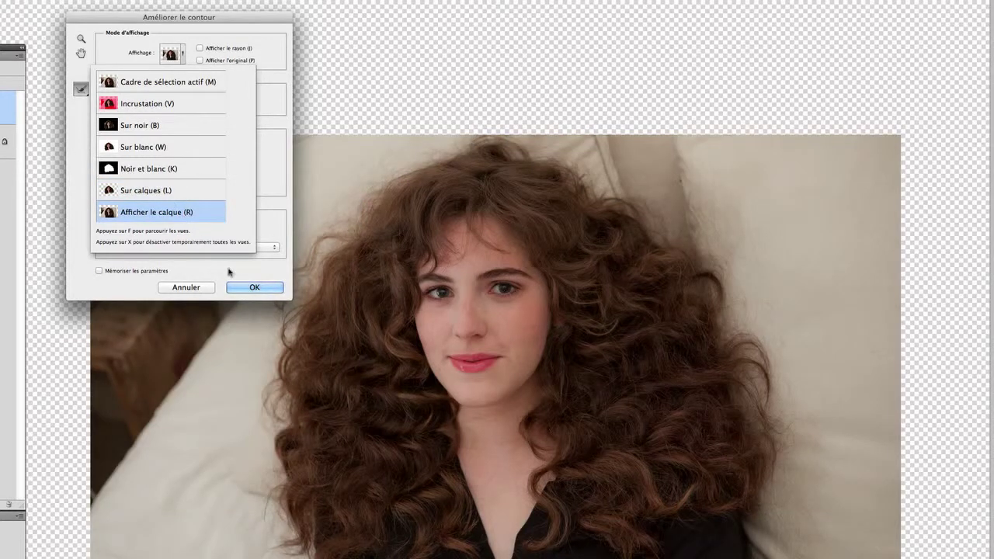
click(206, 287)
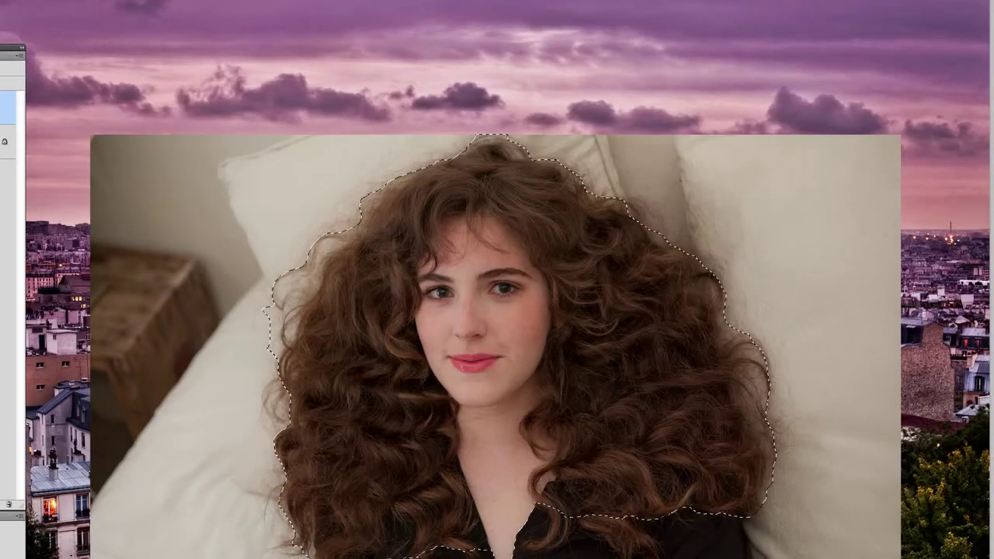
key(ctrl+alt+r)
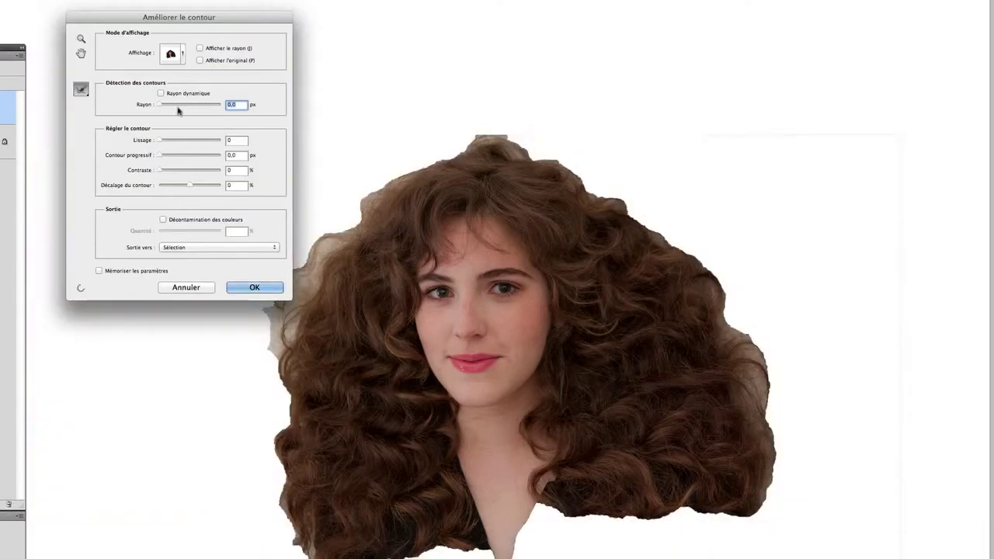
click(180, 56)
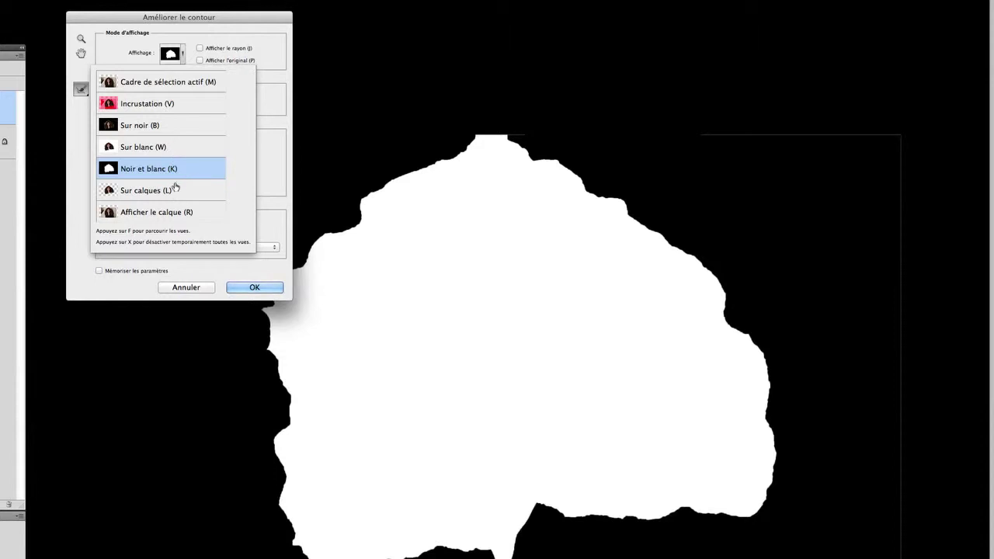
mouse_move(146, 190)
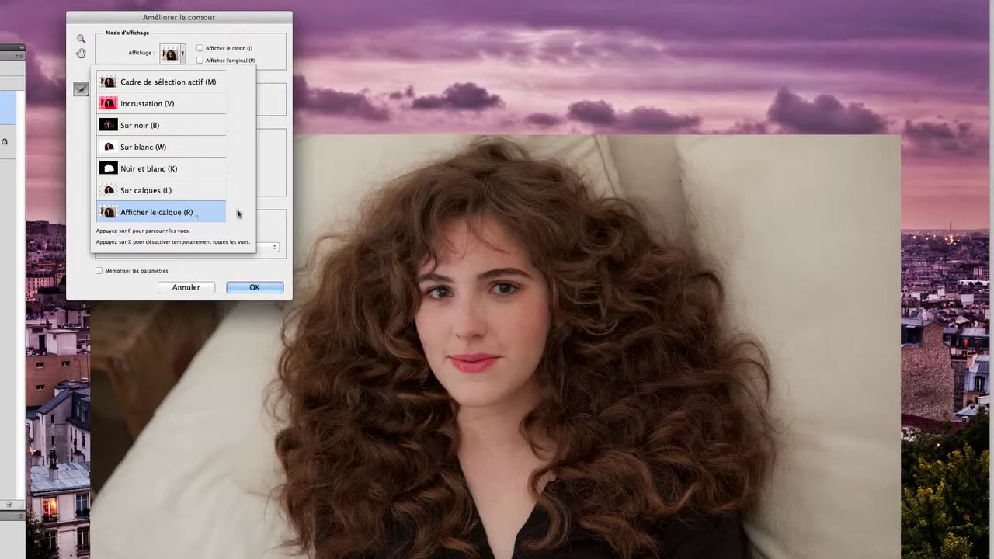
click(269, 173)
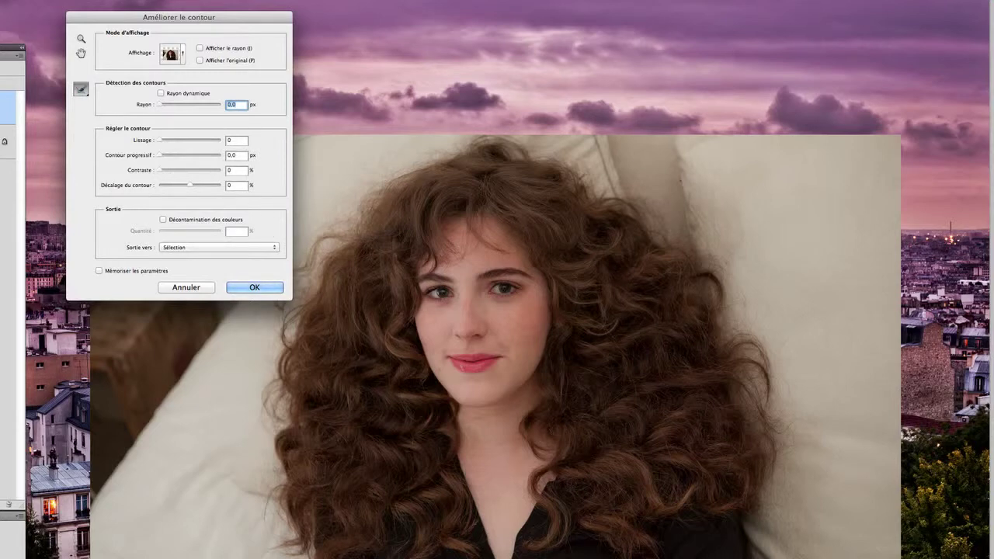
Paint edge refinement around the hair, from the lower-left edge over the top to the right.
drag(207, 18, 176, 18)
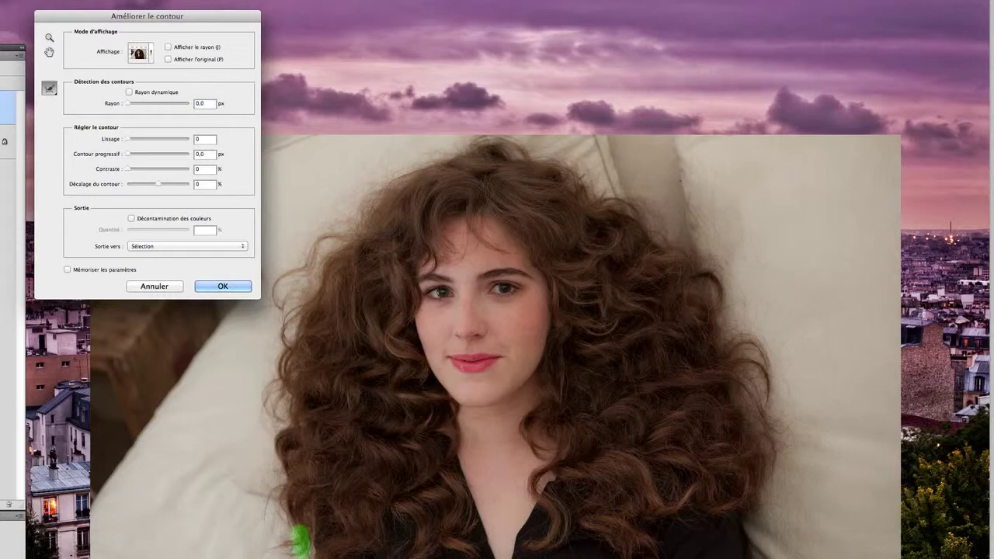
mouse_move(299, 547)
mouse_down()
mouse_move(239, 483)
mouse_move(280, 429)
mouse_move(278, 318)
mouse_move(253, 325)
mouse_move(278, 293)
mouse_move(311, 407)
mouse_move(288, 334)
mouse_move(272, 325)
mouse_move(286, 279)
mouse_move(330, 233)
mouse_move(292, 282)
mouse_up()
mouse_move(344, 195)
mouse_down()
mouse_move(361, 218)
mouse_move(343, 225)
mouse_move(398, 172)
mouse_move(512, 143)
mouse_move(522, 154)
mouse_move(466, 141)
mouse_up()
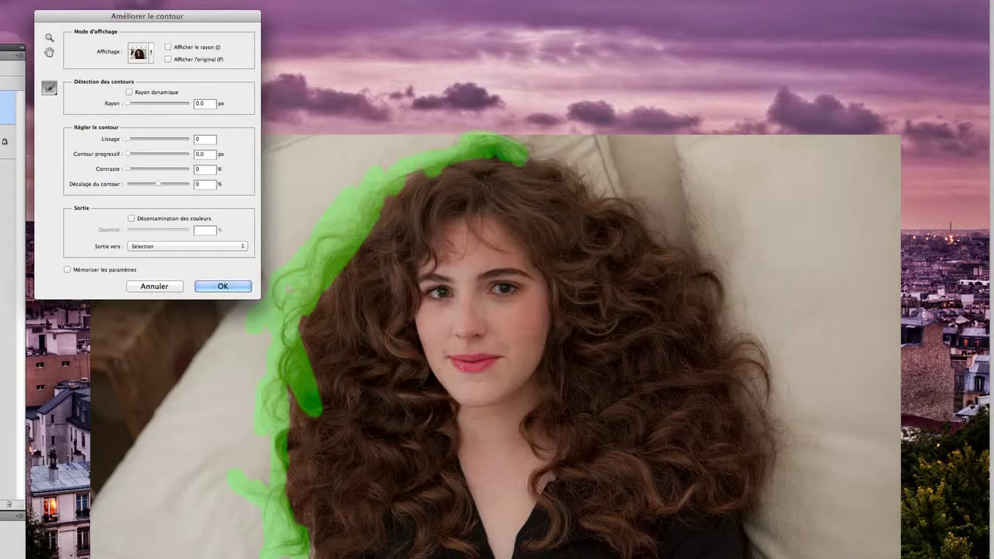
mouse_move(524, 153)
mouse_down()
mouse_move(583, 175)
mouse_move(614, 208)
mouse_move(648, 213)
mouse_move(671, 233)
mouse_move(669, 252)
mouse_move(716, 277)
mouse_move(726, 353)
mouse_move(750, 347)
mouse_move(738, 296)
mouse_move(736, 317)
mouse_up()
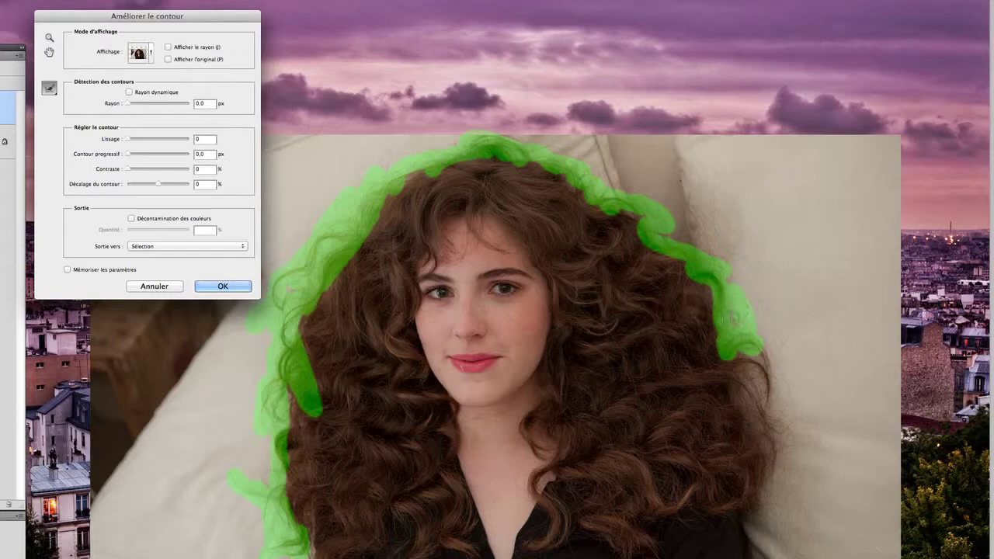
mouse_move(750, 356)
mouse_down()
mouse_move(764, 381)
mouse_move(745, 376)
mouse_move(773, 411)
mouse_move(768, 489)
mouse_move(792, 431)
mouse_move(781, 382)
mouse_move(739, 334)
mouse_up()
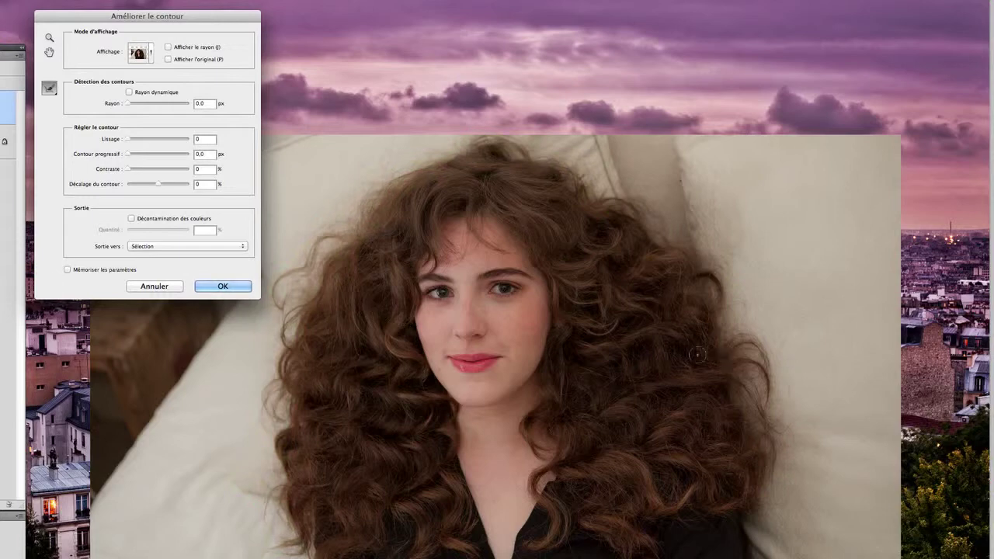
click(149, 56)
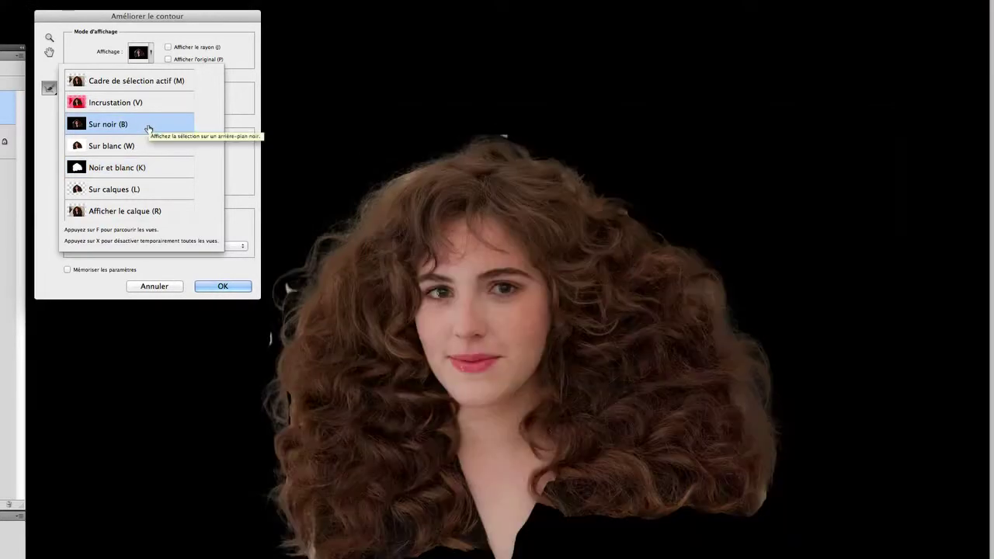
Preview the cut-out Sur noir and refine the left hair edge.
click(177, 17)
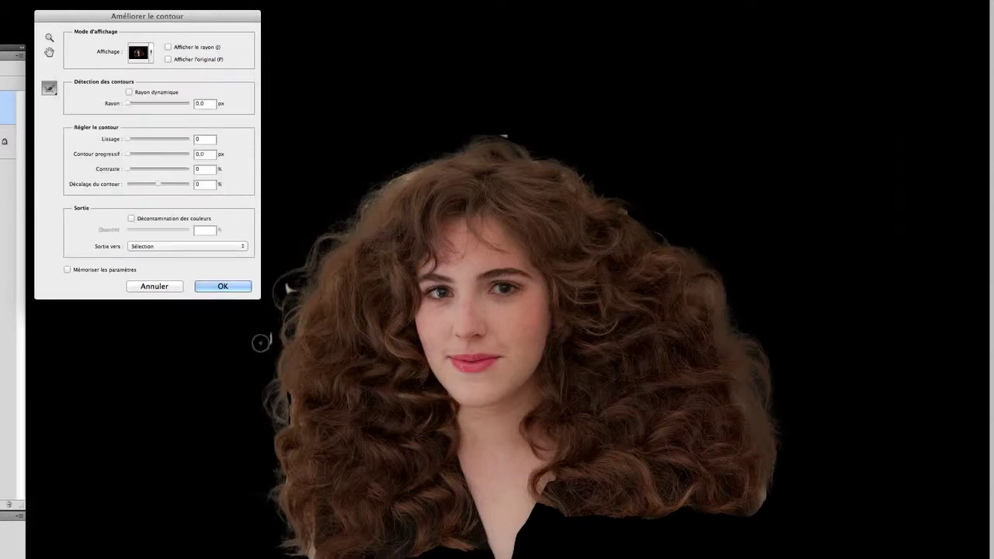
key(alt)
drag(269, 335, 252, 354)
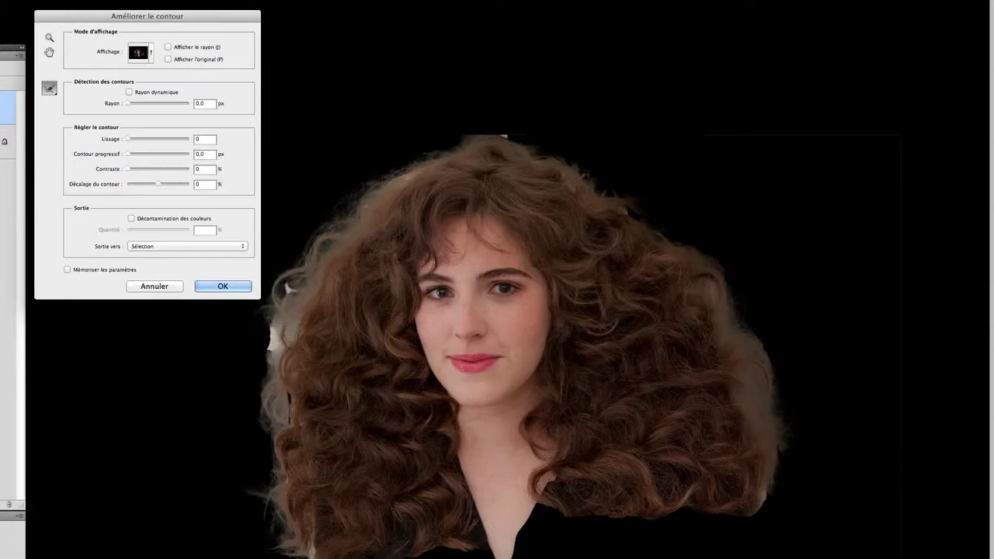
drag(307, 361, 311, 345)
Erase and redo refinement on the left edge, then refine the top and lower-right edges.
key(alt)
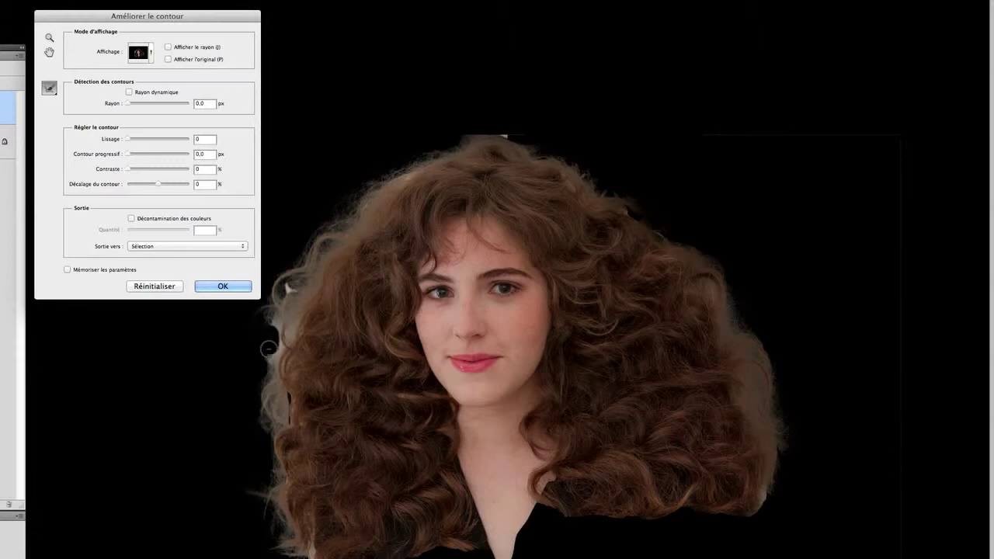
drag(270, 334, 268, 356)
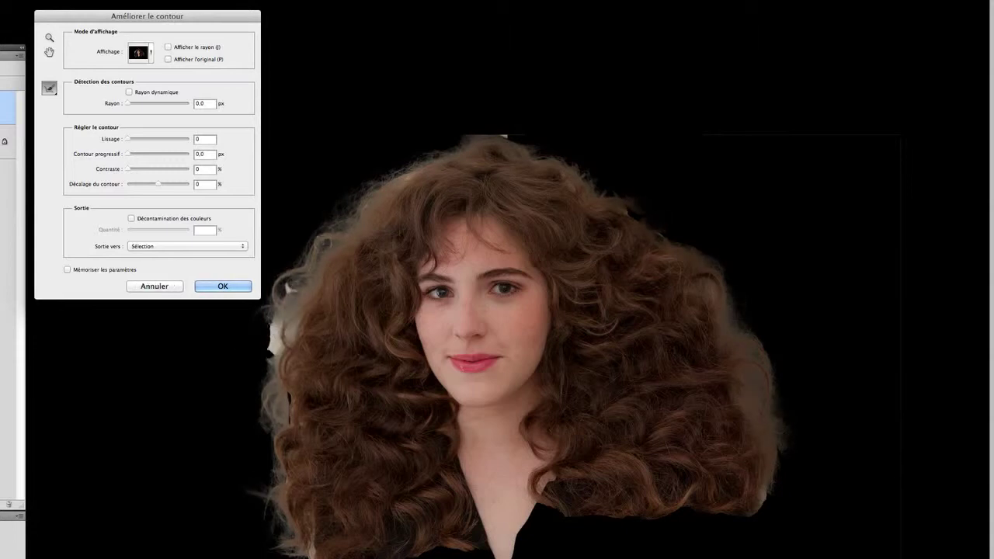
mouse_move(271, 329)
mouse_down()
mouse_move(289, 264)
mouse_move(306, 324)
mouse_up()
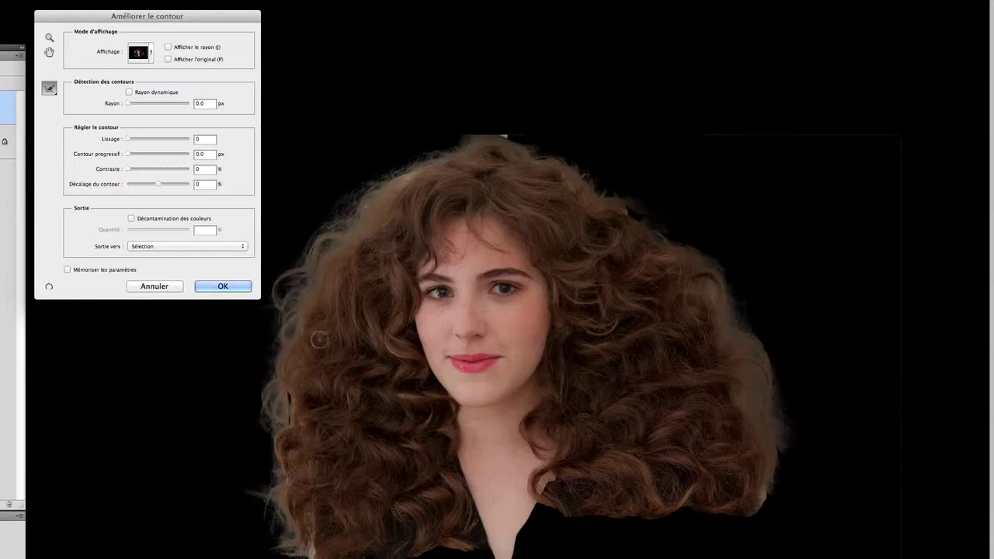
drag(510, 137, 458, 138)
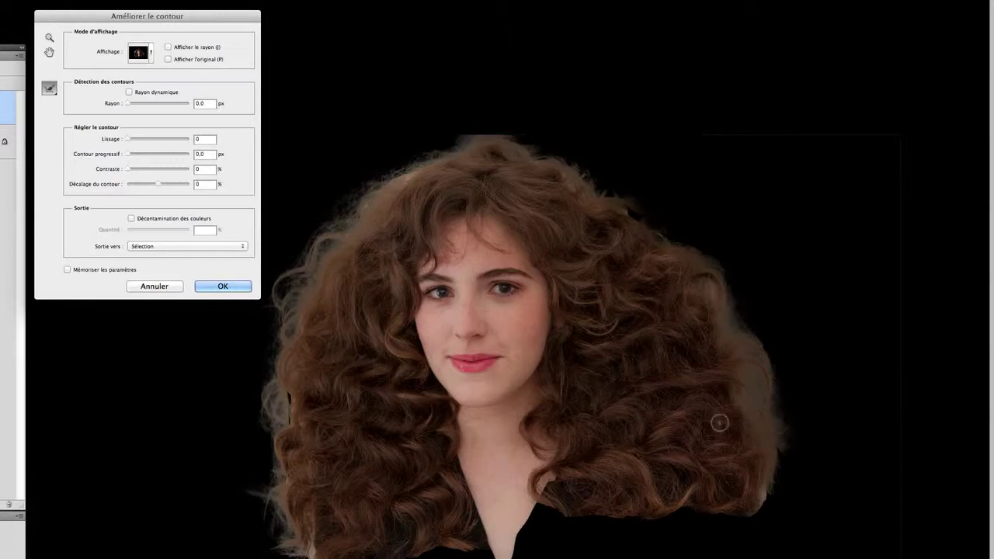
drag(760, 492, 763, 511)
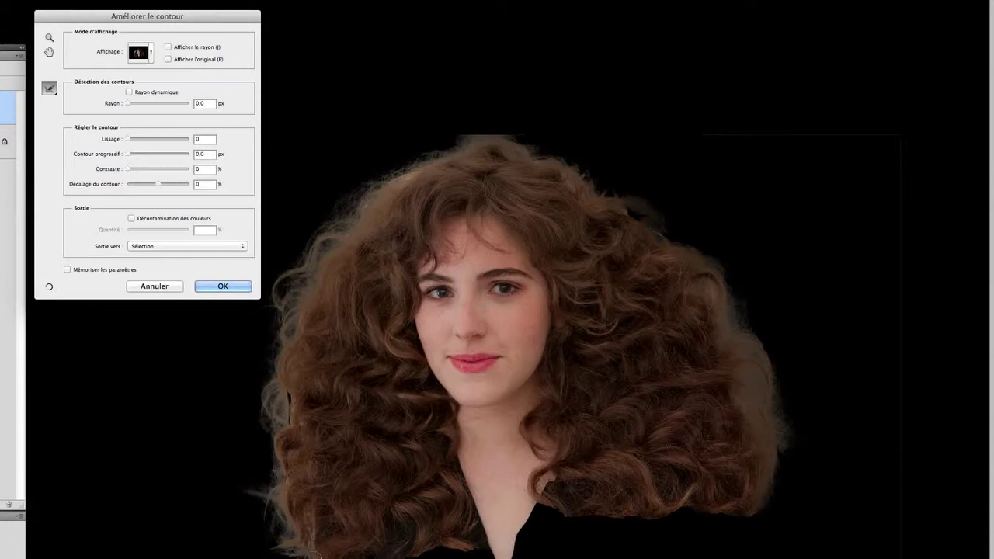
drag(291, 412, 291, 428)
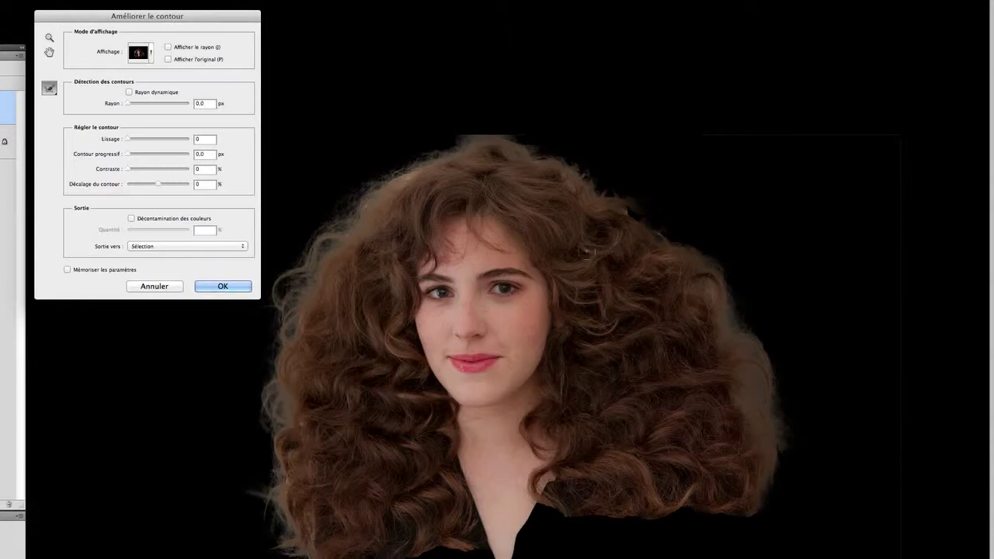
click(152, 56)
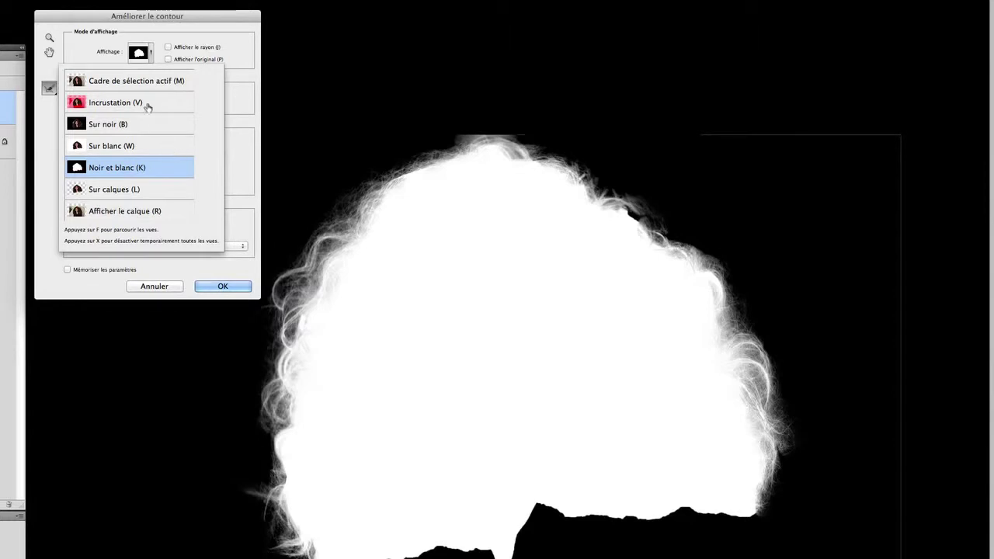
Return the preview to Sur noir and set Lissage to 5.
click(231, 137)
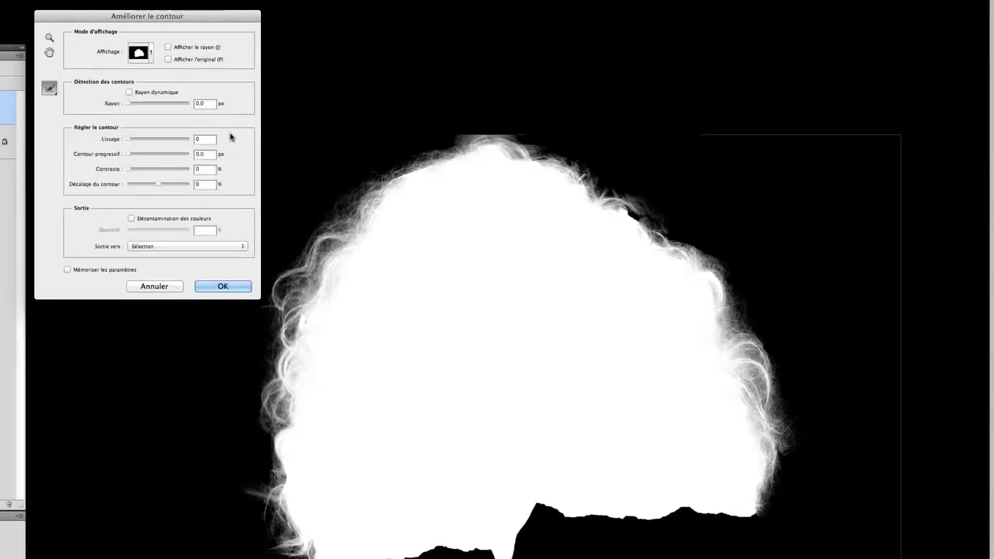
click(150, 56)
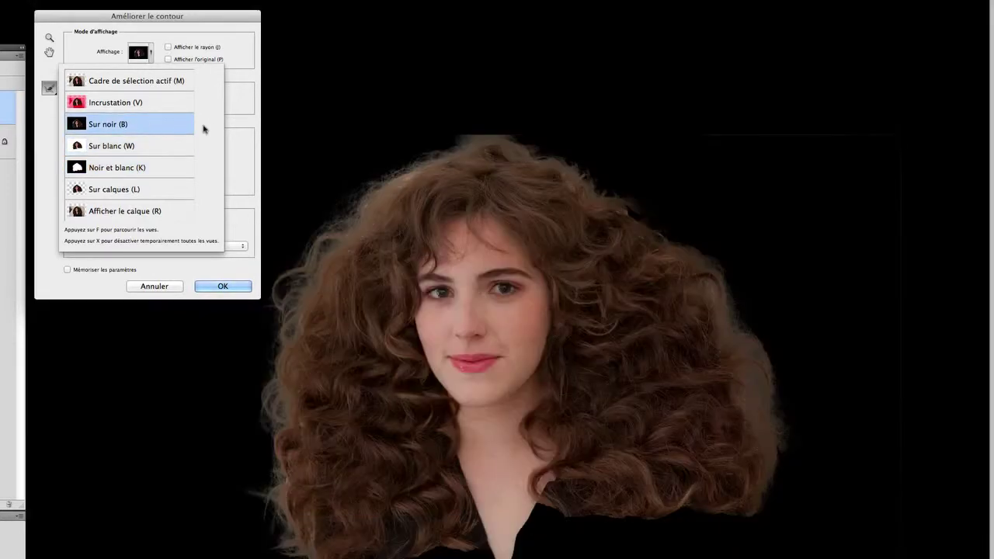
click(247, 113)
drag(124, 140, 131, 141)
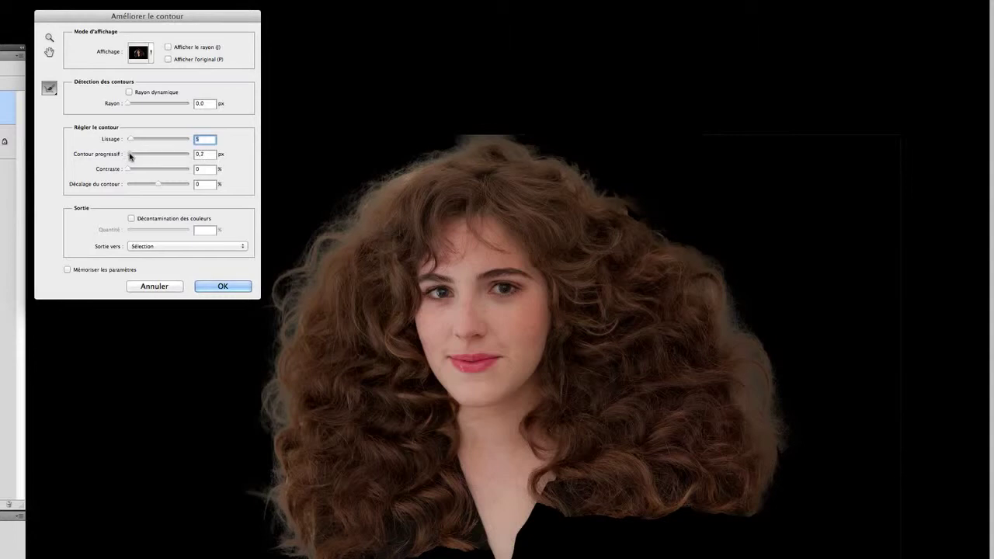
Set Contour progressif 0,7 px and Décalage du contour -22%, compare views, and apply the refinement.
click(128, 156)
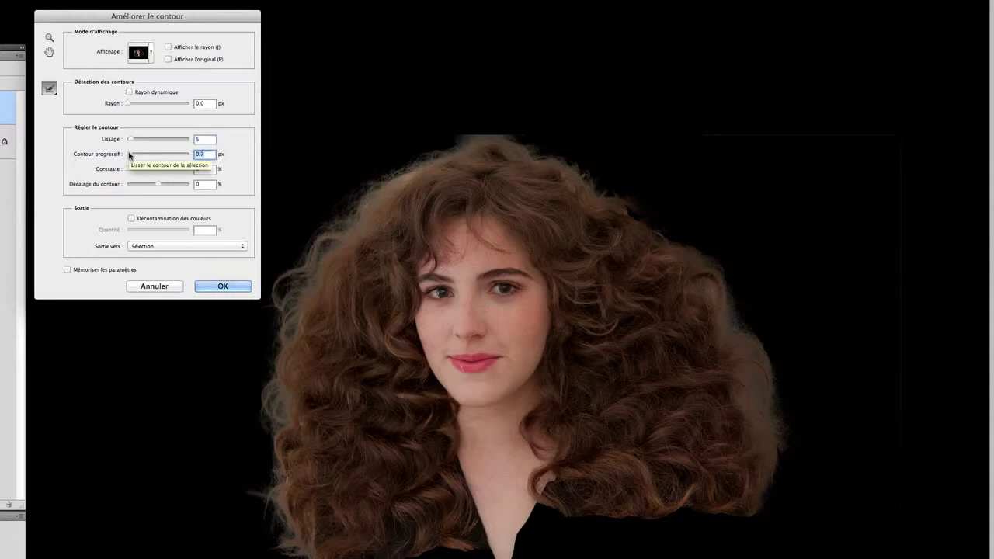
drag(158, 184, 153, 184)
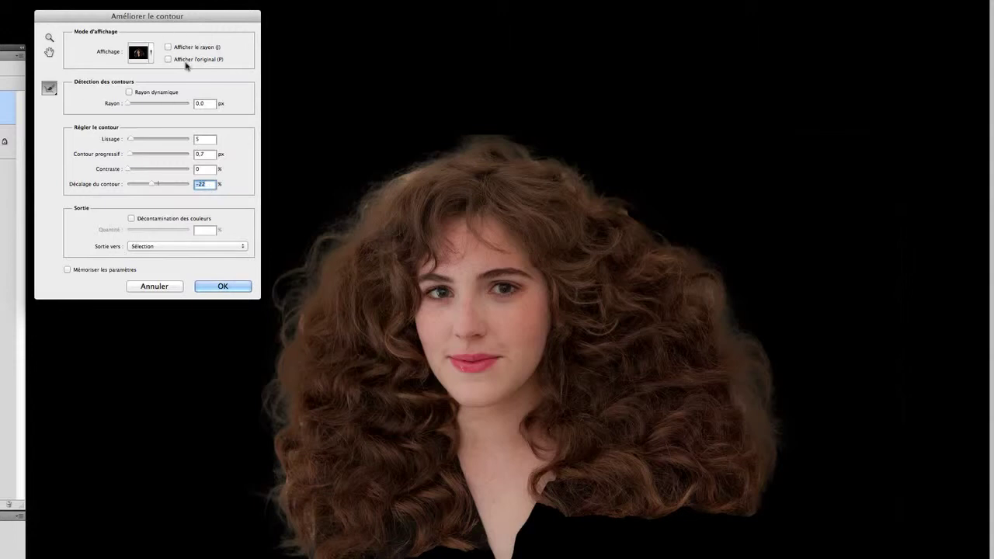
click(167, 48)
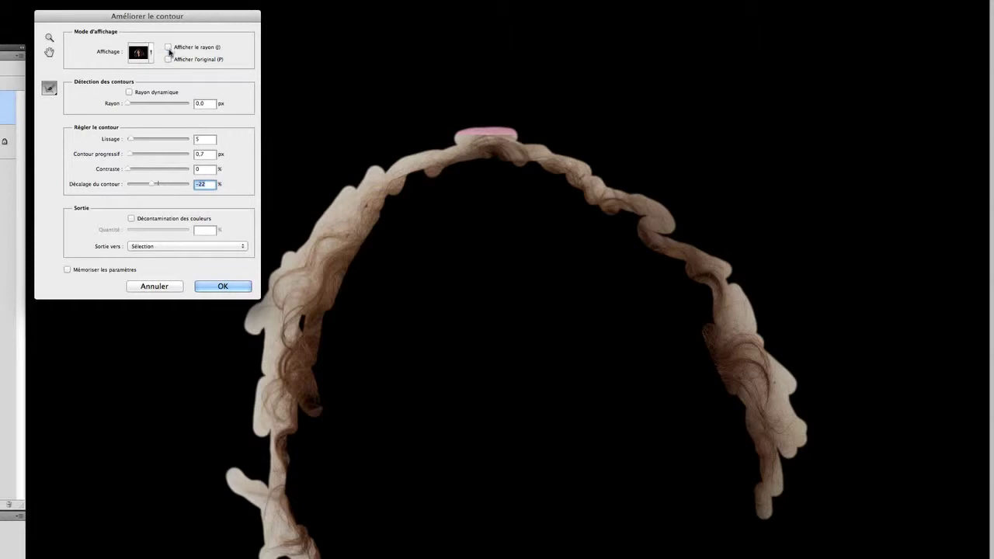
click(168, 48)
click(168, 59)
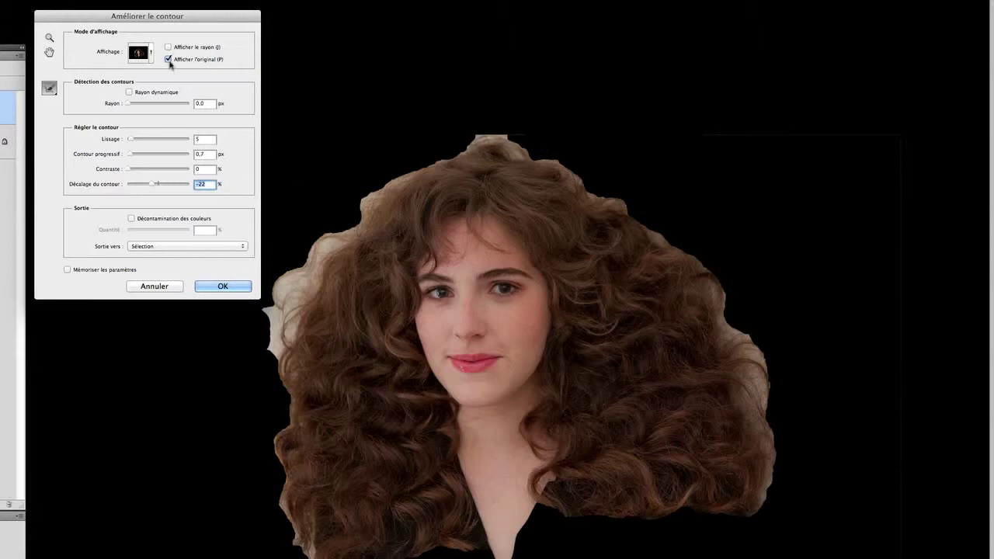
click(169, 59)
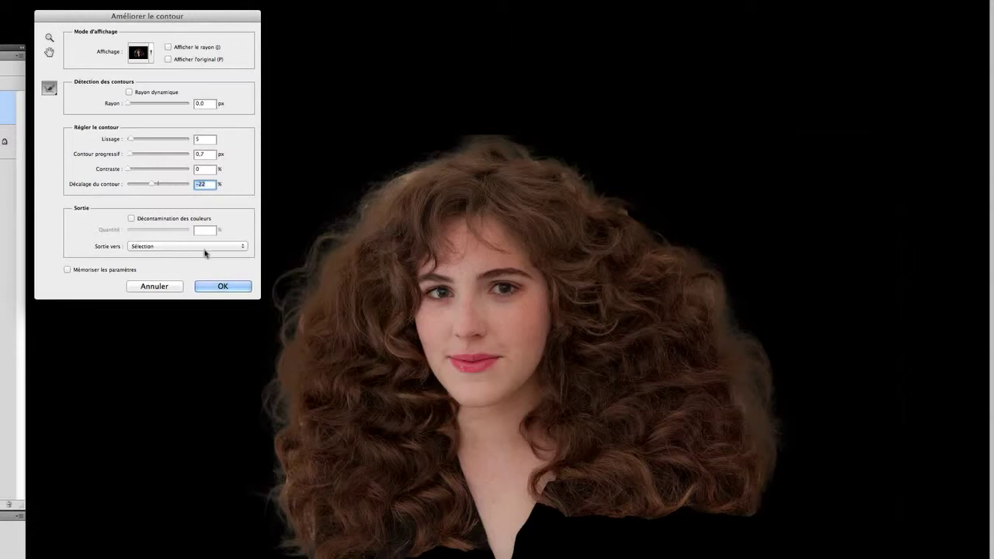
click(233, 288)
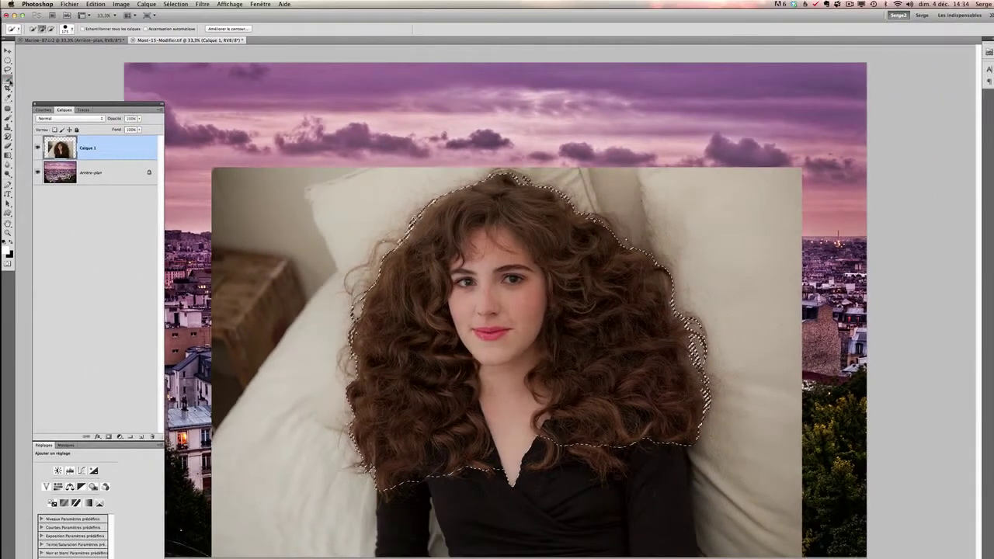
Add the sleeves and black top to the quick selection, removing the lower-right pillow strip.
click(9, 81)
click(47, 78)
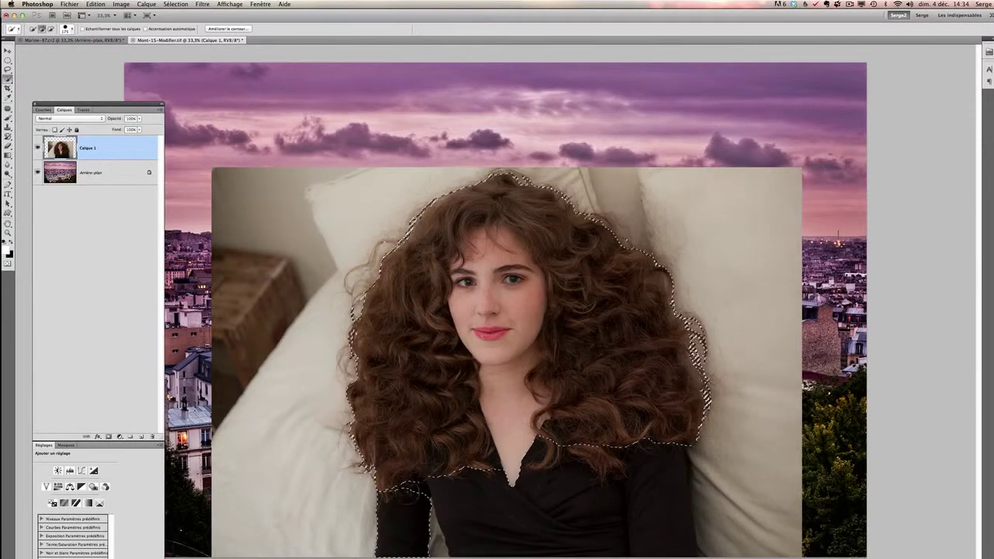
mouse_move(404, 501)
mouse_down()
mouse_move(534, 496)
mouse_move(613, 527)
mouse_up()
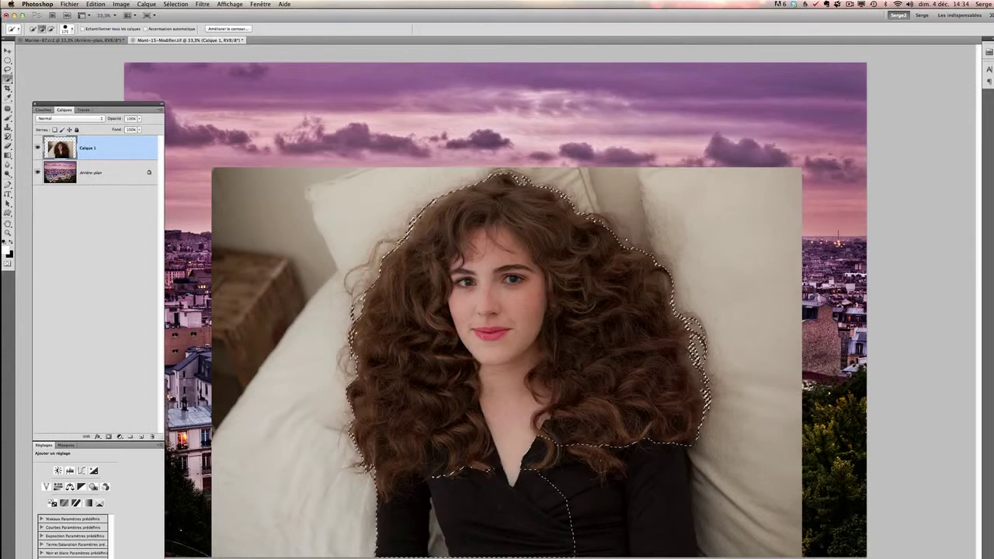
mouse_move(613, 527)
mouse_down()
mouse_move(668, 519)
mouse_move(491, 469)
mouse_up()
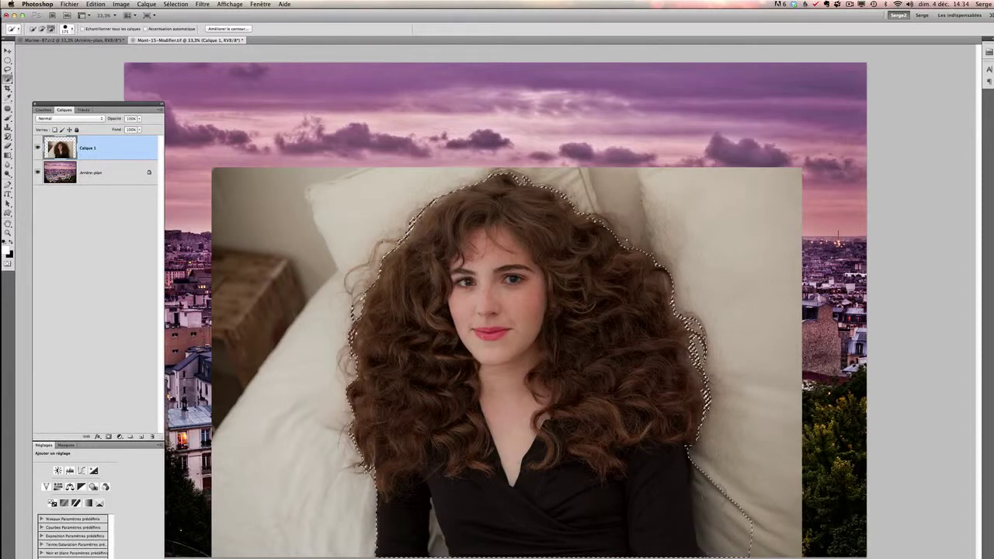
drag(734, 508, 702, 486)
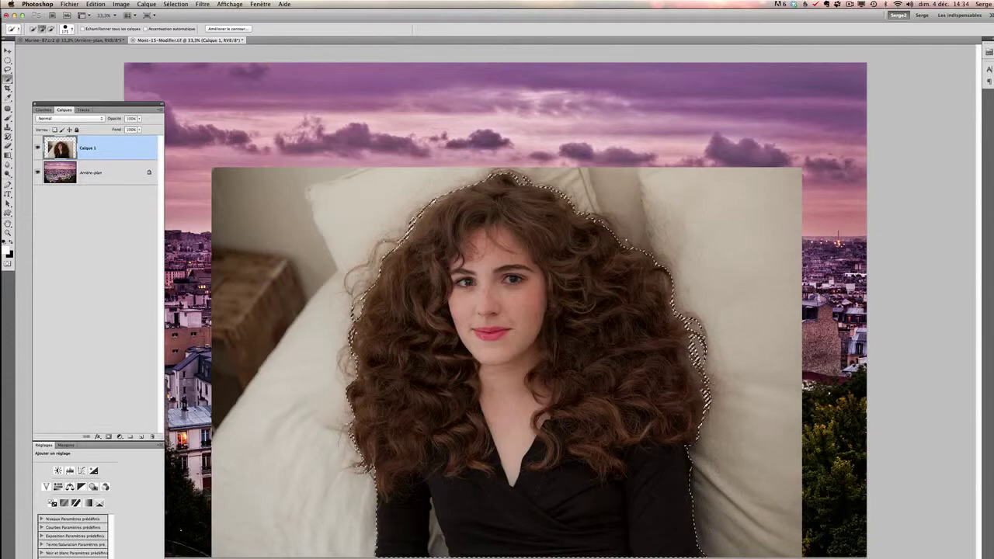
At 200% zoom, subtract the pale pillow gap beside the left arm with a smaller brush.
key(z)
click(425, 537)
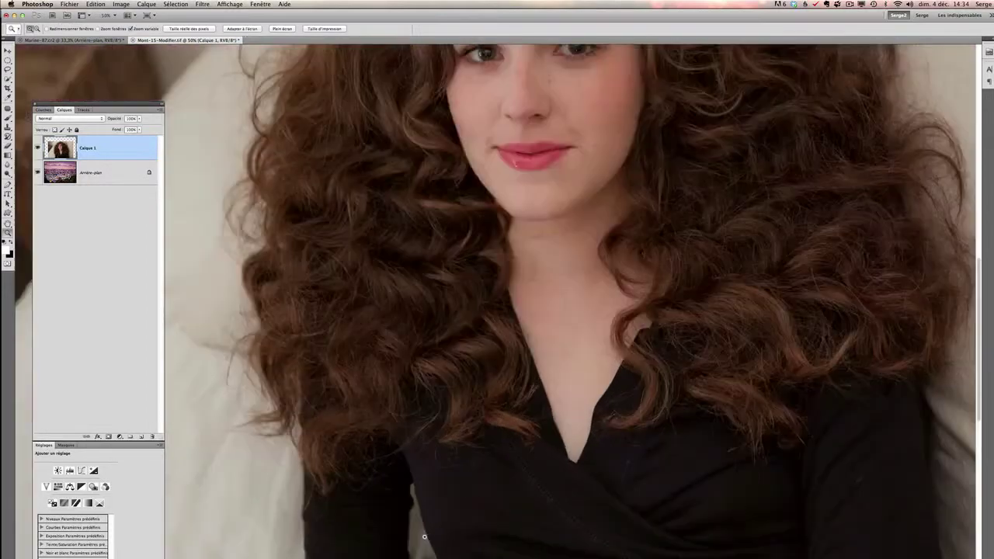
click(424, 537)
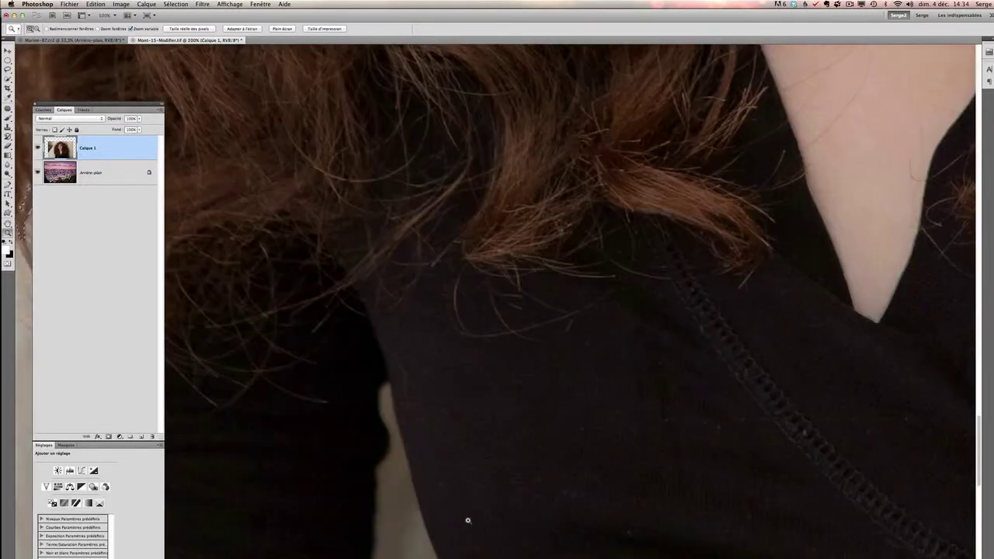
click(511, 345)
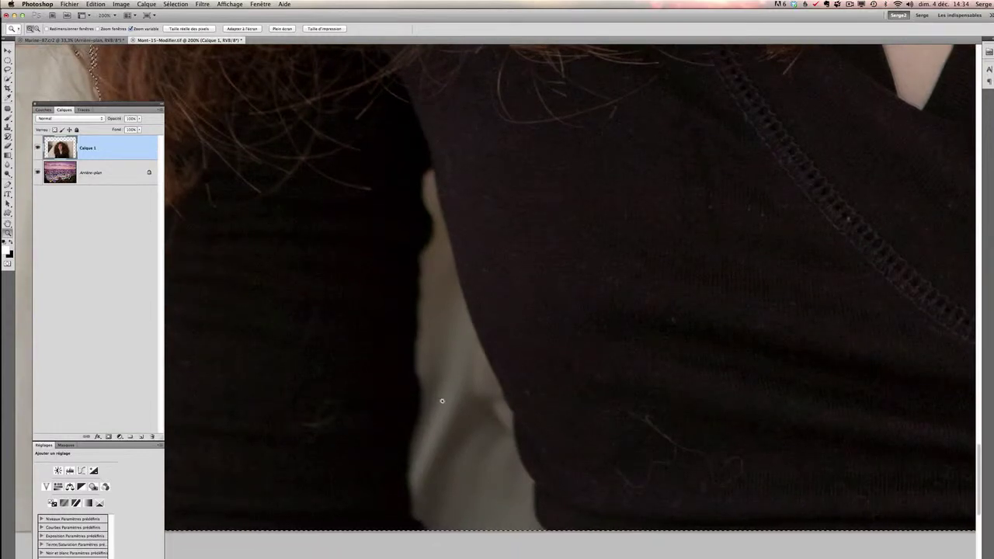
key(w)
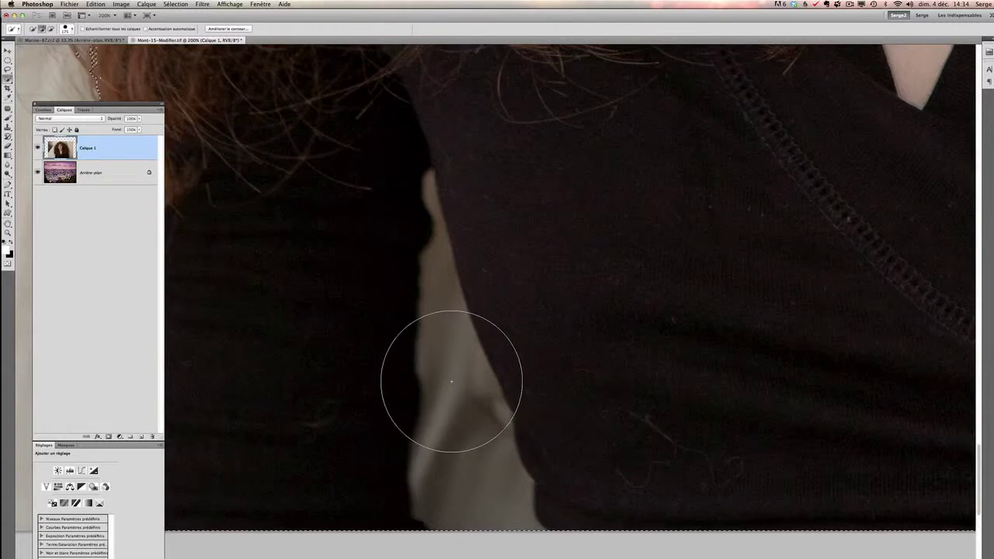
key(bracketleft)
key(bracketleft)
key(bracketleft)
key(bracketleft)
key(bracketleft)
key(bracketleft)
key(bracketleft)
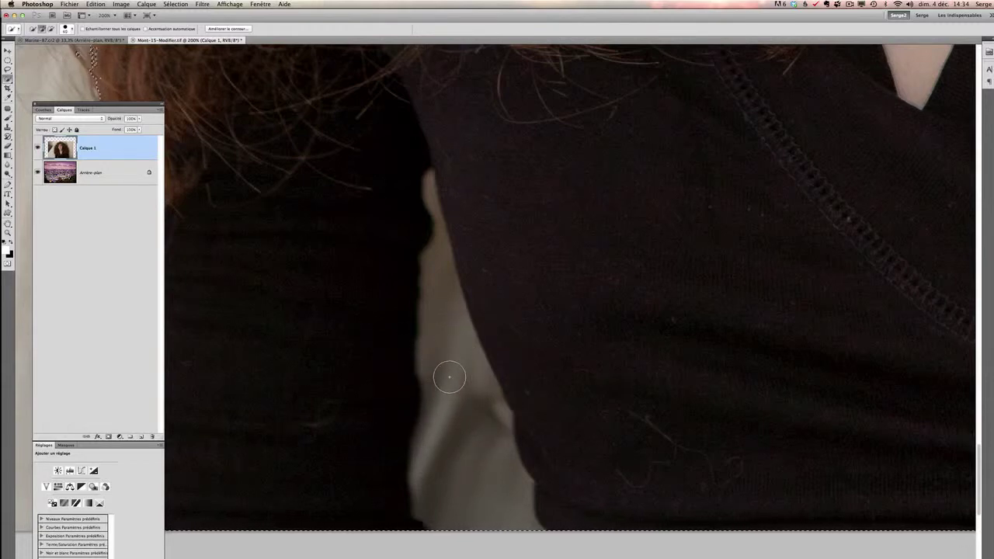
key(bracketleft)
drag(431, 249, 466, 481)
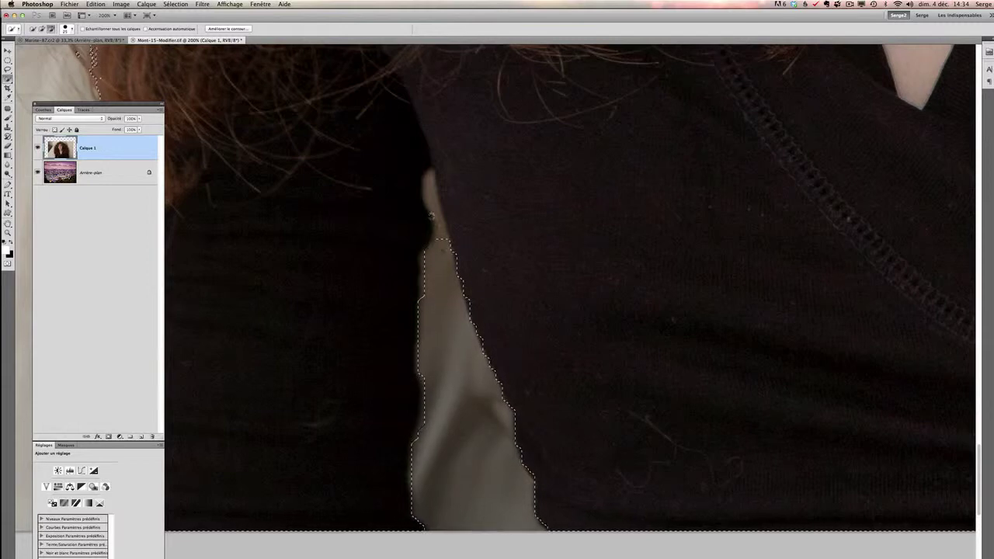
alt+click(433, 232)
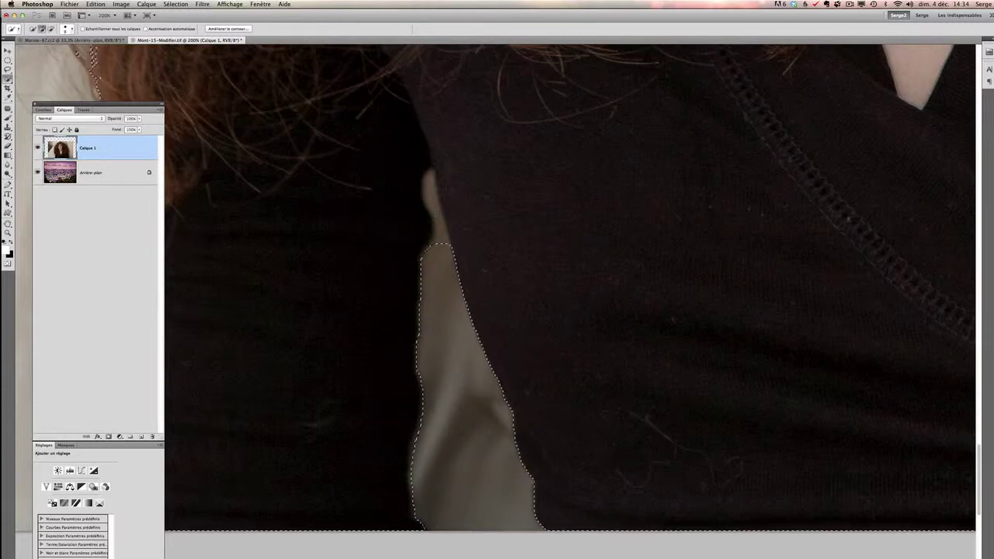
drag(435, 249, 428, 182)
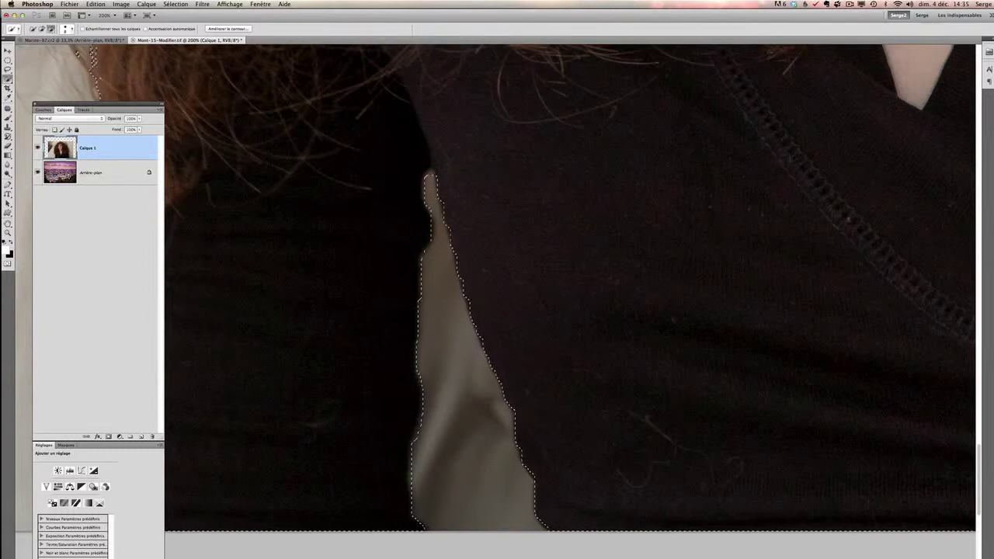
alt+click(427, 241)
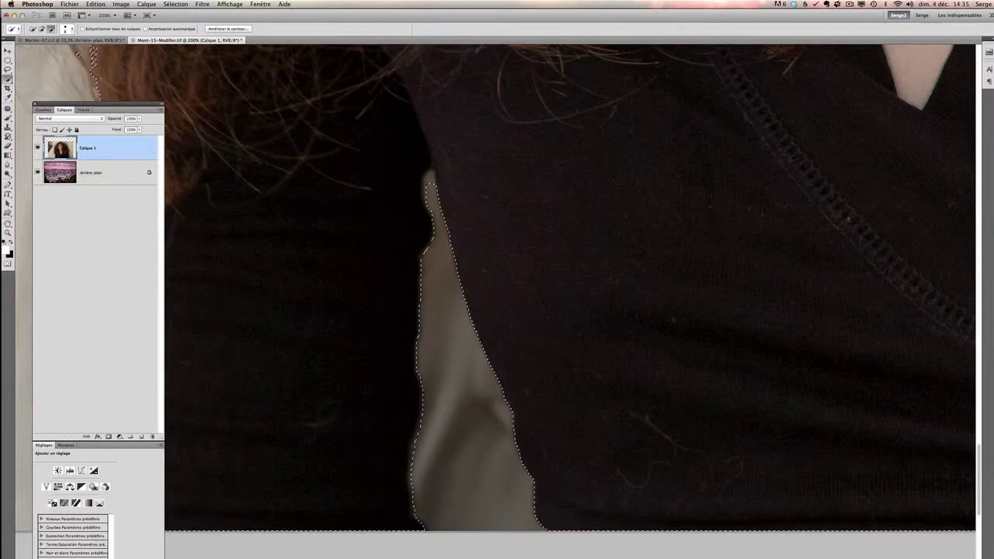
Zoom back out to 33.3% to view the whole composite.
key(z)
alt+click(558, 257)
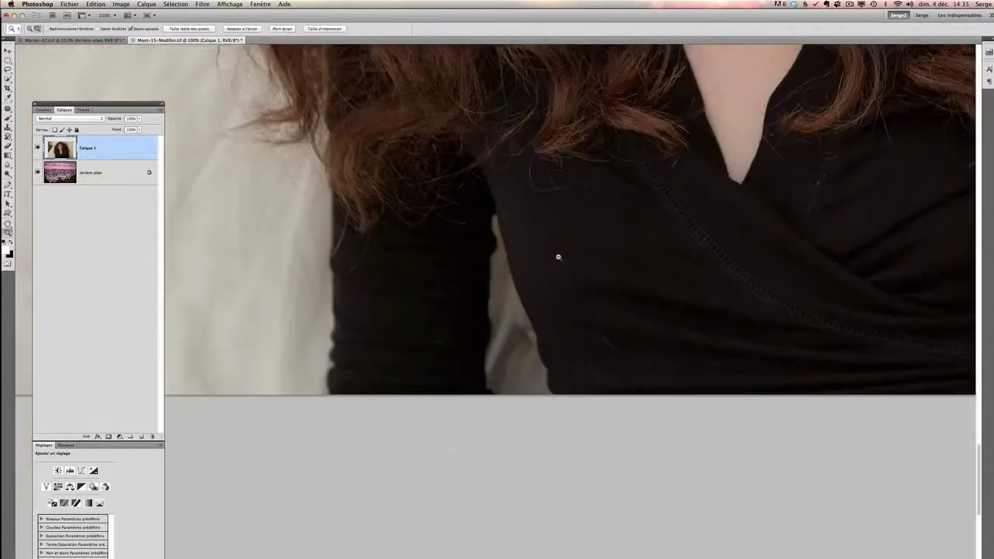
alt+click(581, 231)
alt+click(632, 228)
Zoom the view to 33.3% and reopen Améliorer le contour on the woman's selection.
alt+click(583, 286)
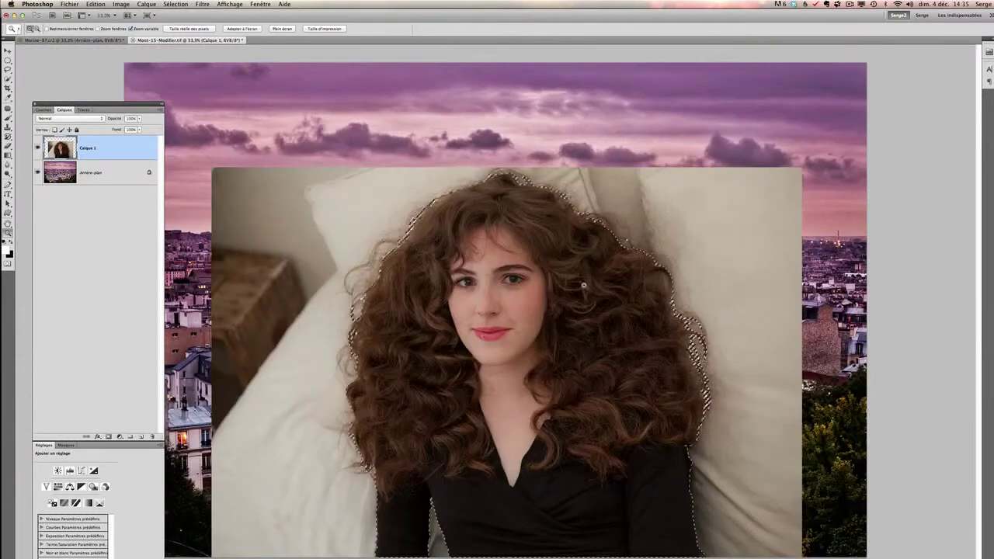
alt+click(493, 326)
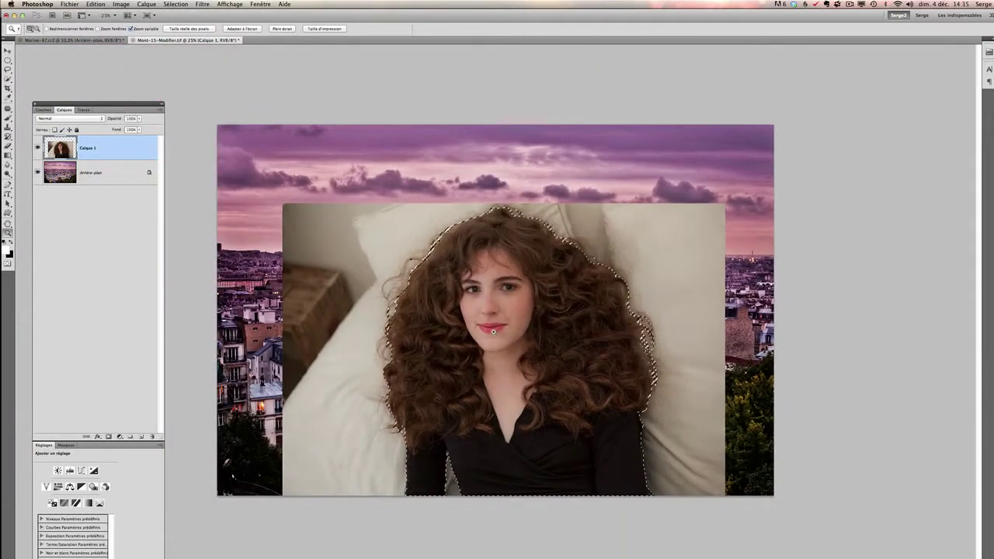
click(493, 330)
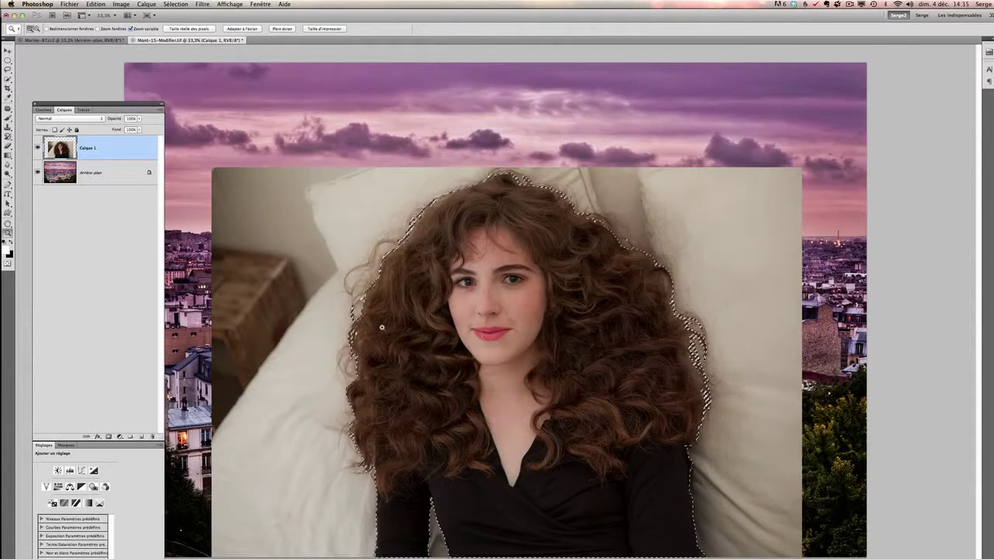
key(w)
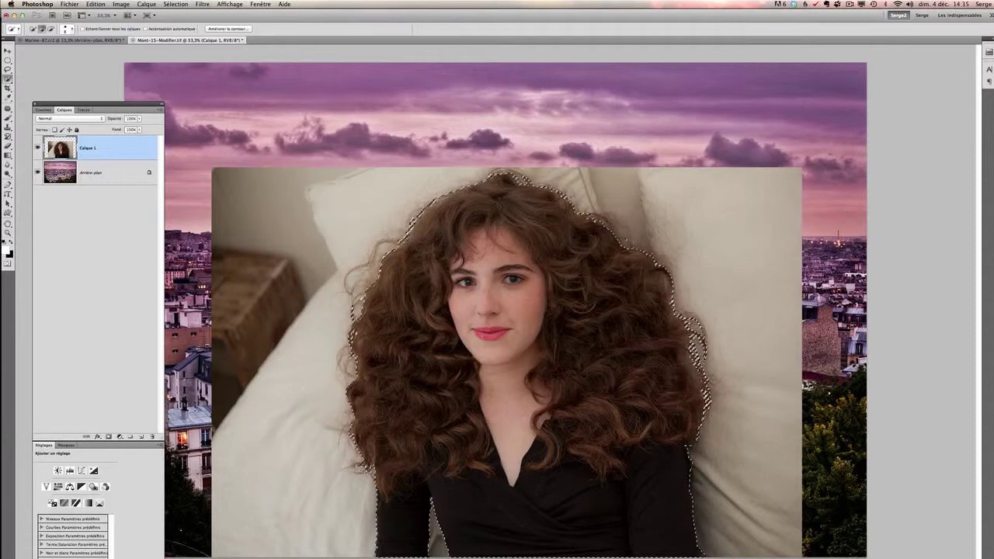
click(233, 29)
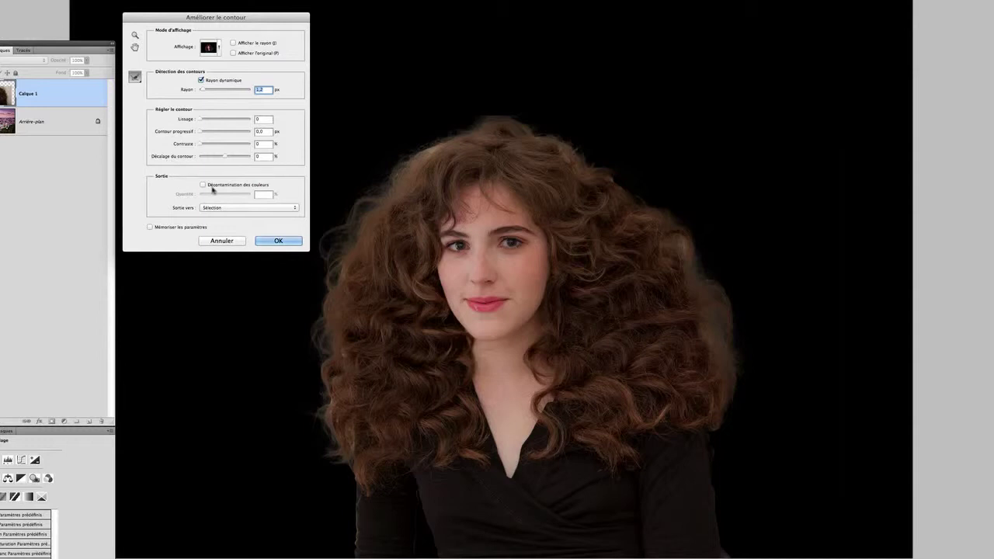
Apply the refined edge and add a layer mask to Calque 1 from the selection.
click(283, 240)
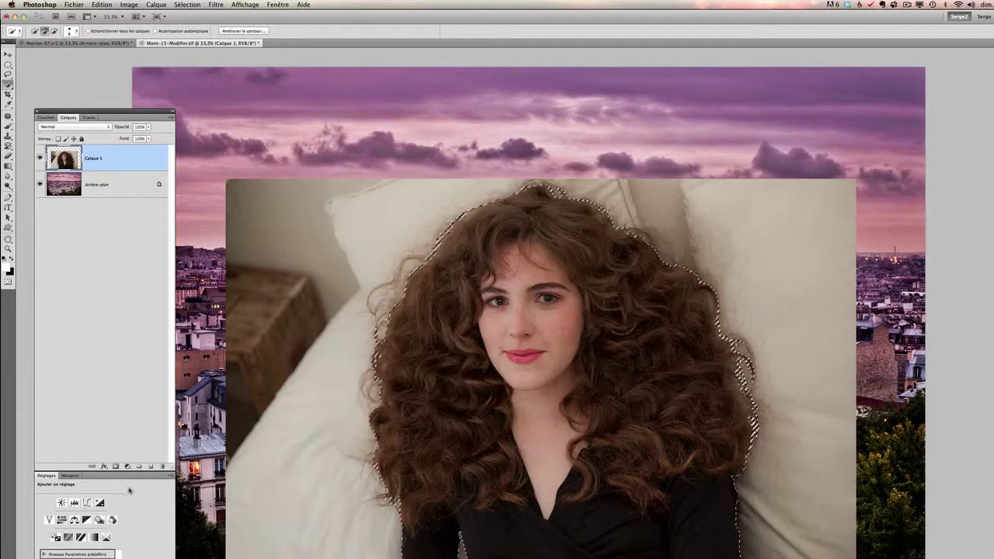
click(115, 466)
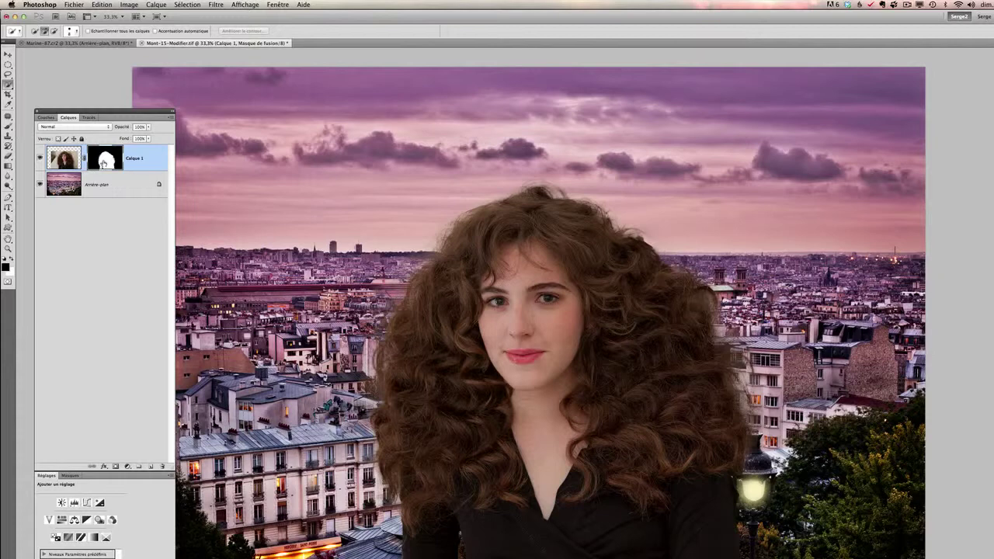
Show Calque 1's mask on its own and zoom into its upper right.
alt+click(105, 162)
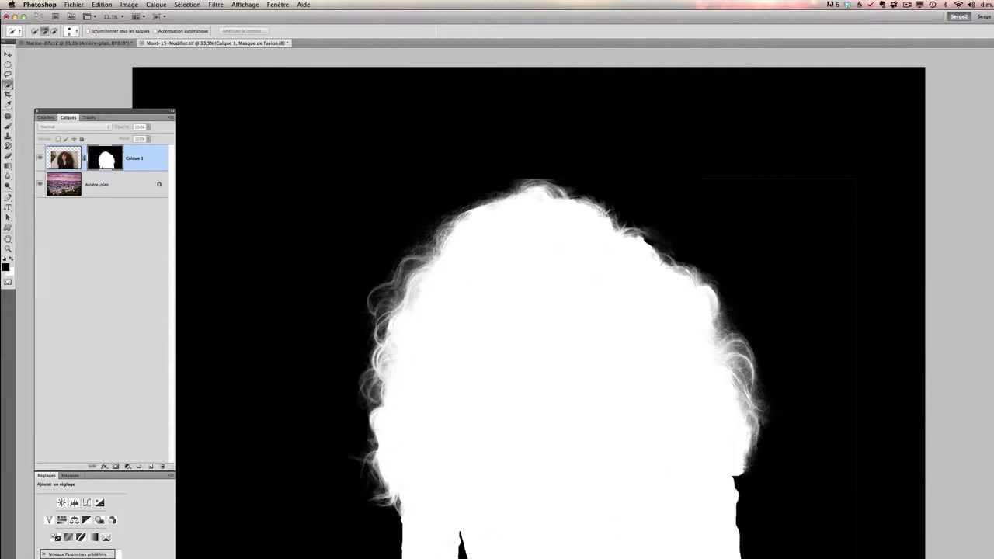
key(z)
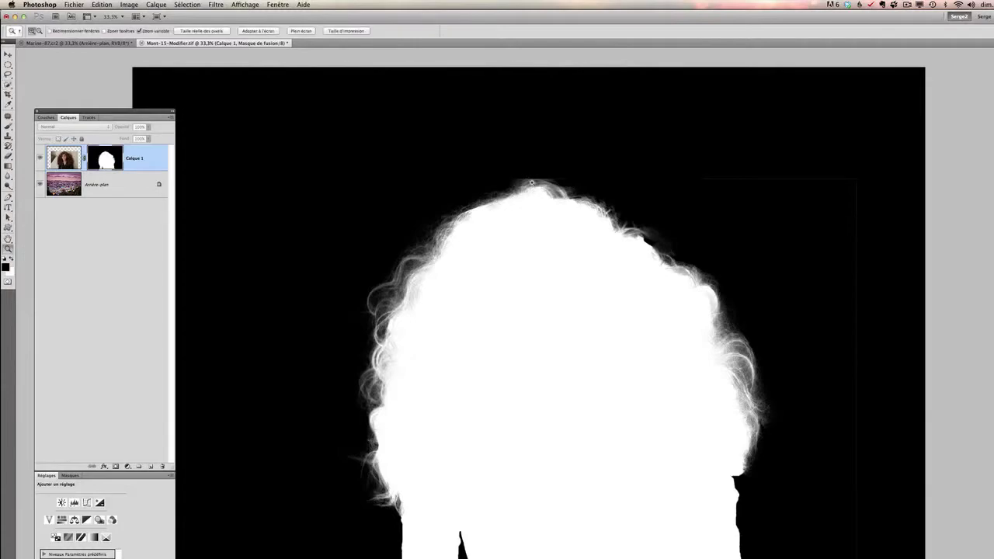
click(515, 167)
click(539, 167)
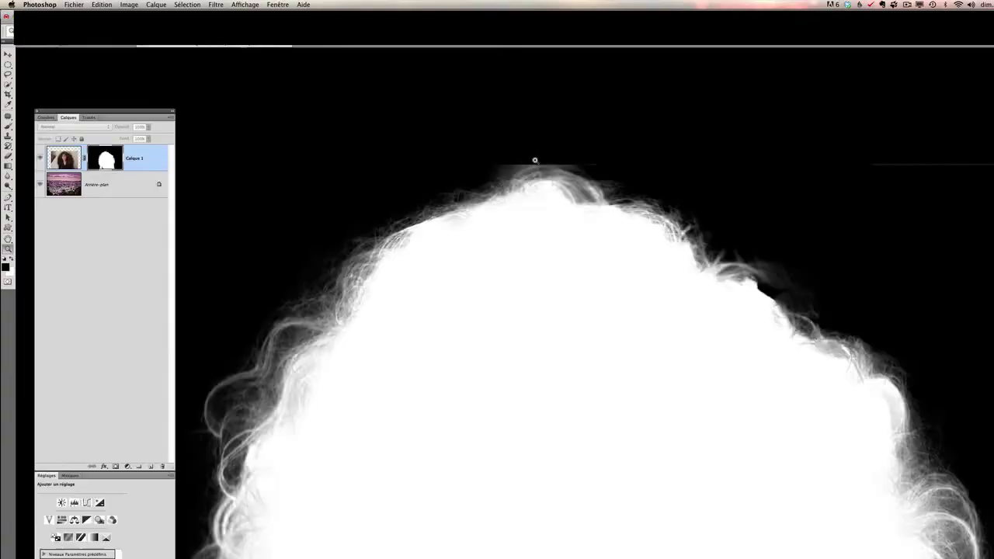
drag(825, 227, 561, 341)
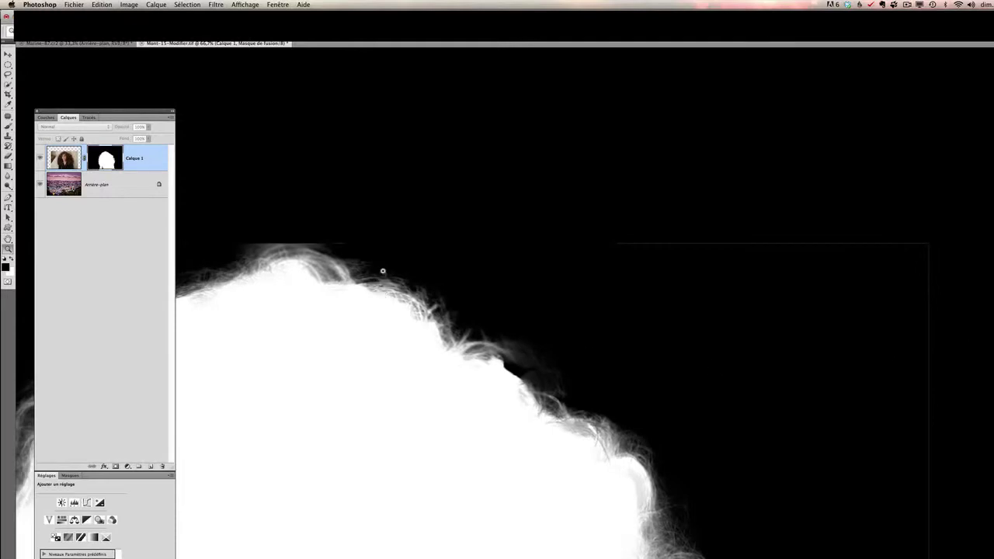
Set up the Brush at 100% opacity for painting on the mask.
key(b)
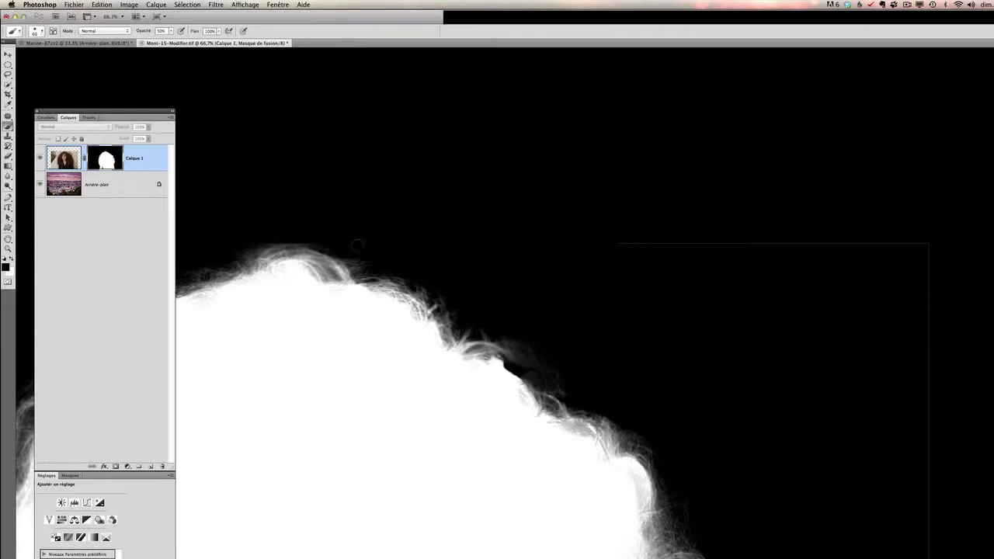
drag(321, 239, 267, 236)
click(170, 33)
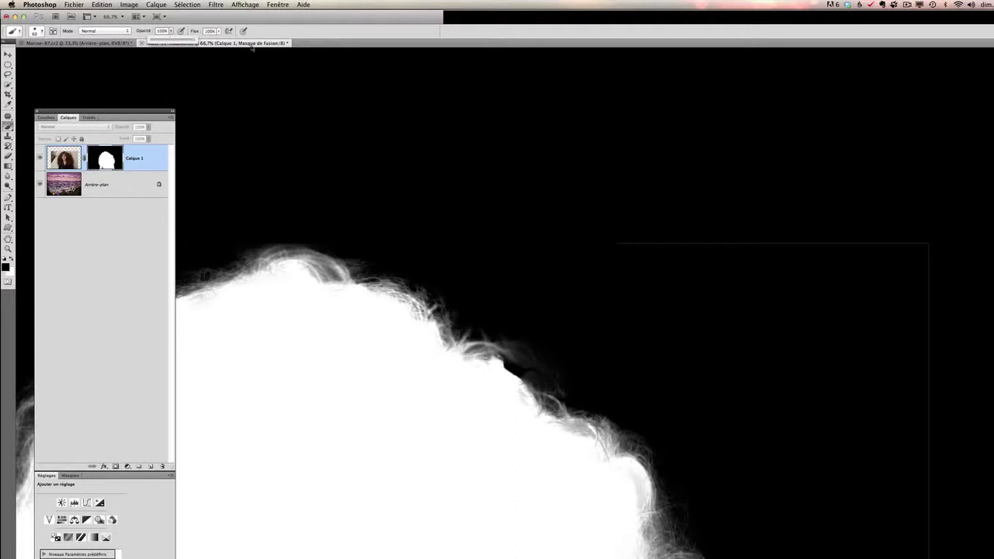
click(596, 239)
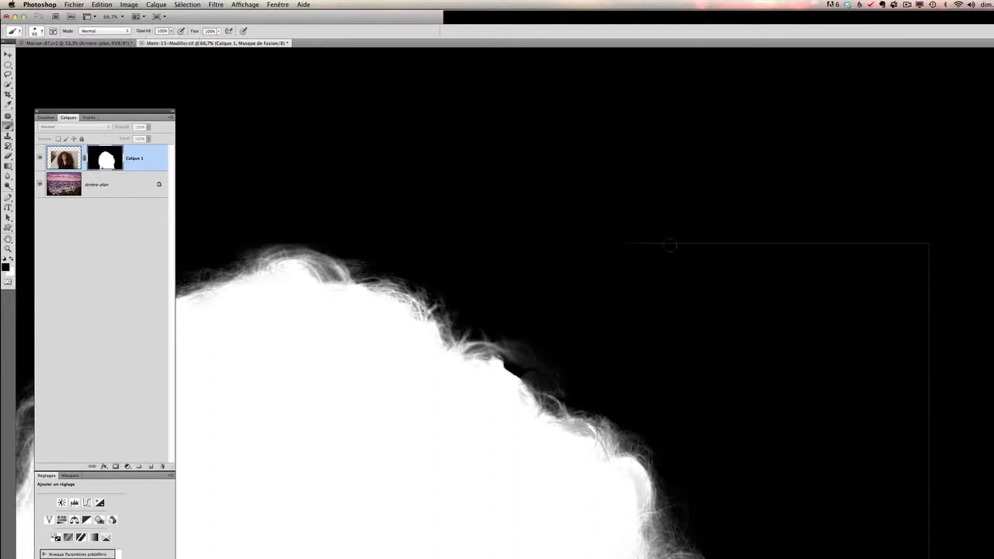
Paint black over the faint vertical line down to the bottom edge, then return to the composite.
mouse_move(942, 242)
mouse_down()
mouse_move(786, 66)
mouse_move(789, 356)
mouse_up()
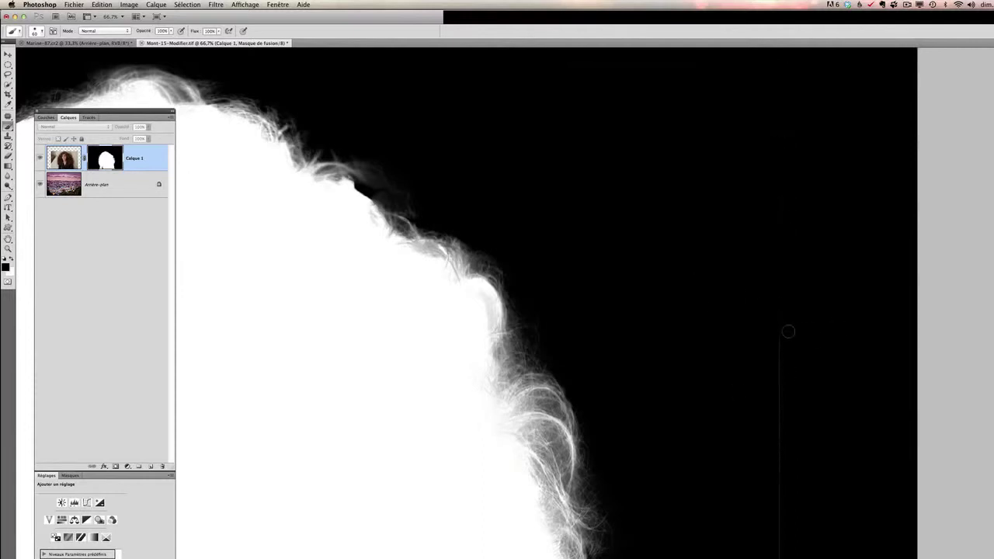
drag(782, 381, 781, 558)
drag(846, 401, 786, 129)
drag(724, 301, 712, 390)
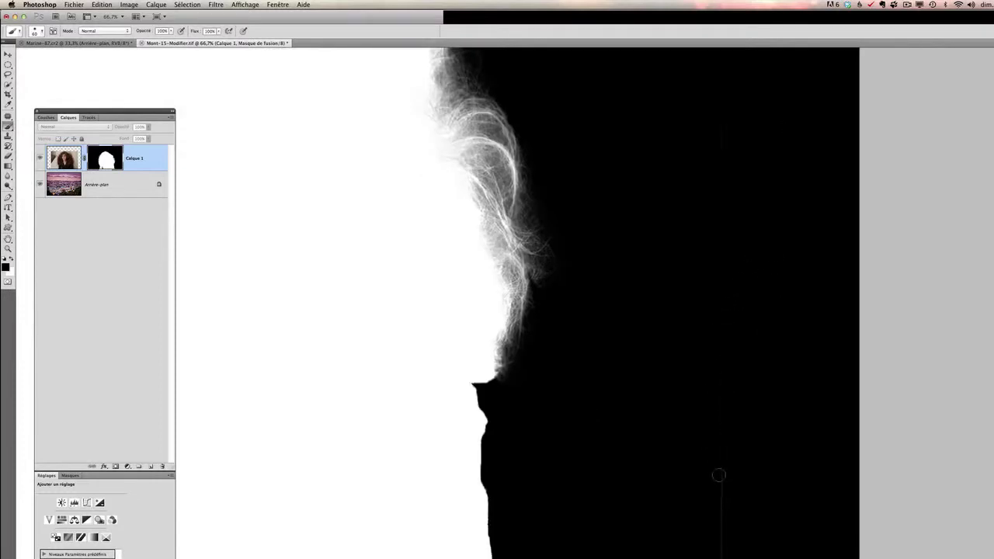
mouse_move(718, 476)
mouse_down()
mouse_move(722, 538)
mouse_move(716, 459)
mouse_up()
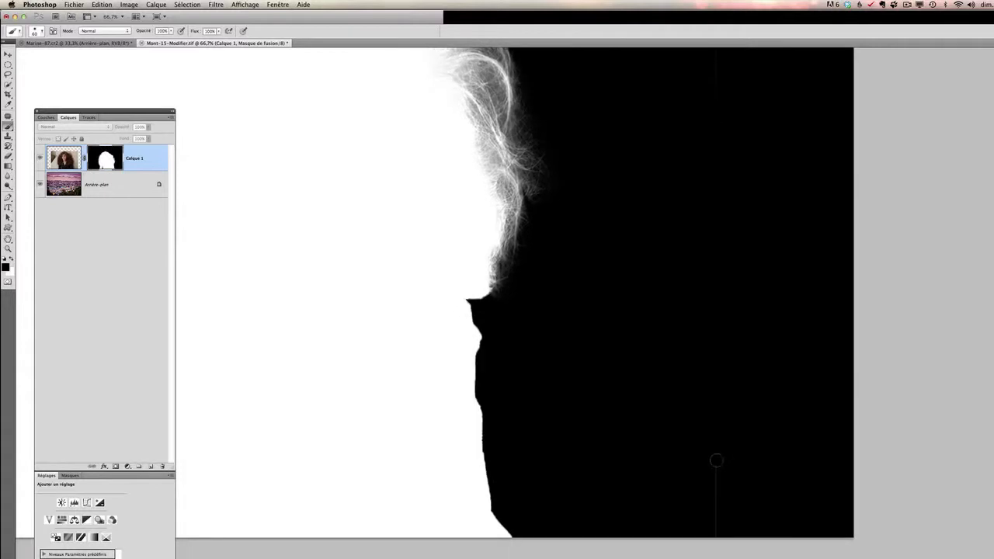
drag(722, 326, 721, 472)
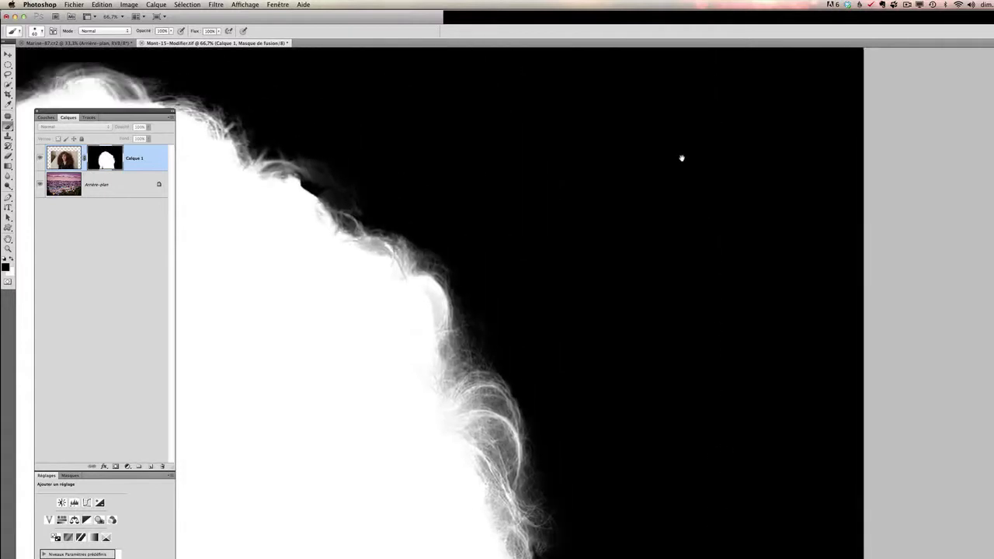
mouse_move(681, 157)
mouse_down()
mouse_move(585, 237)
mouse_move(624, 501)
mouse_up()
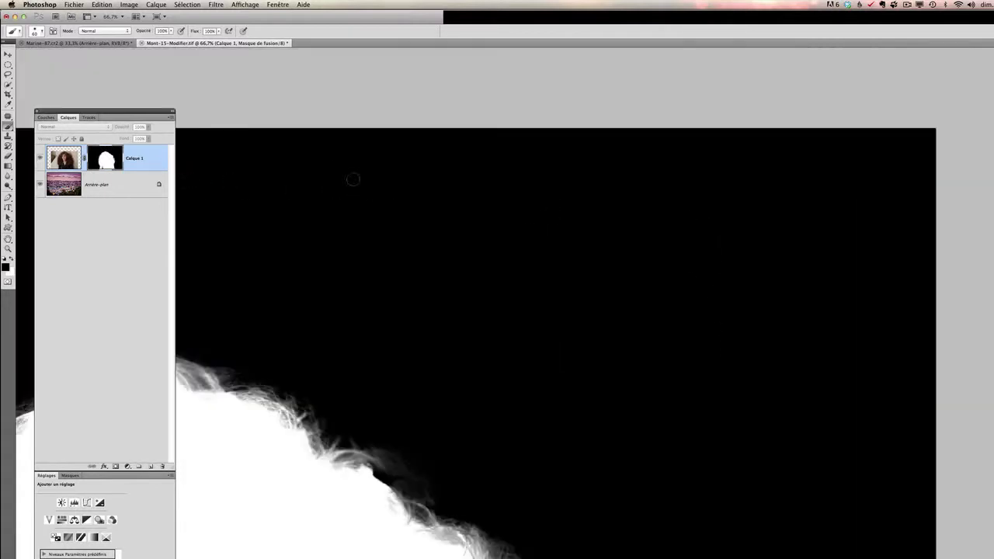
alt+click(104, 161)
Zoom out, then zoom to 100% on the top edge of the hair above the face.
key(z)
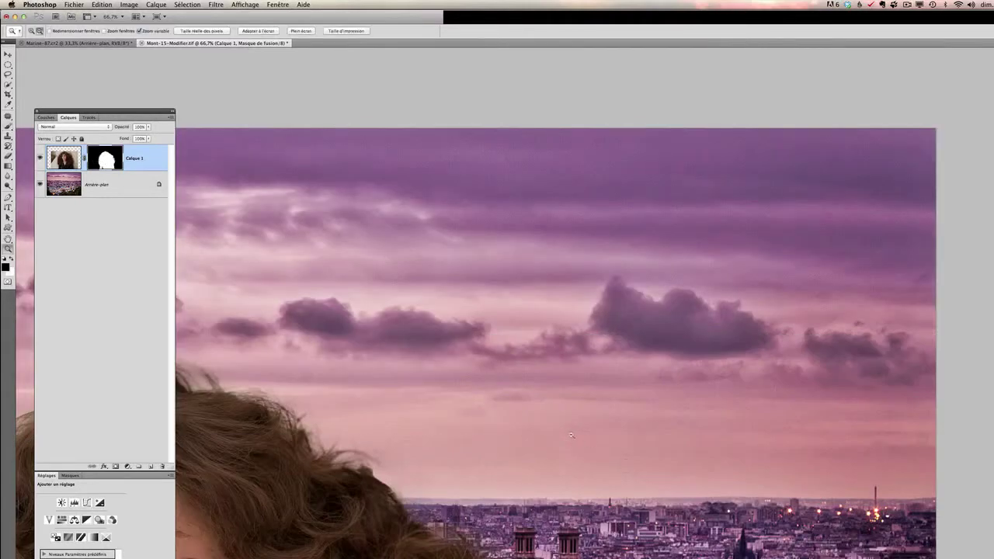
alt+click(530, 389)
drag(583, 247, 702, 224)
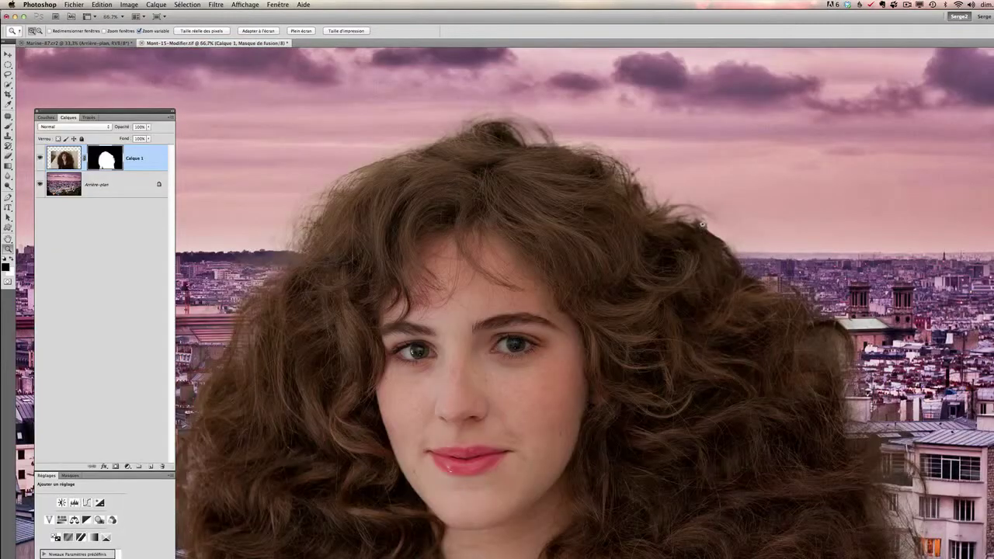
click(697, 227)
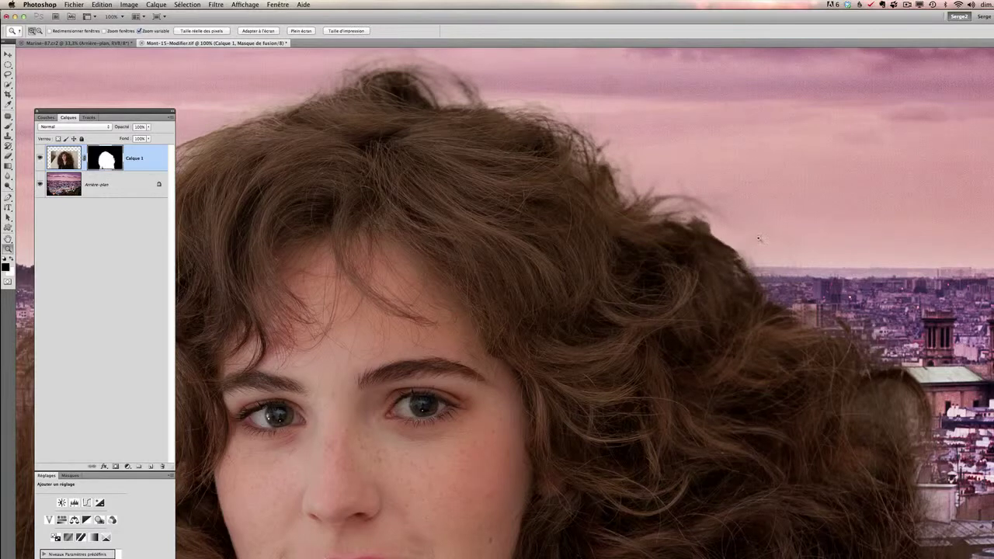
key(b)
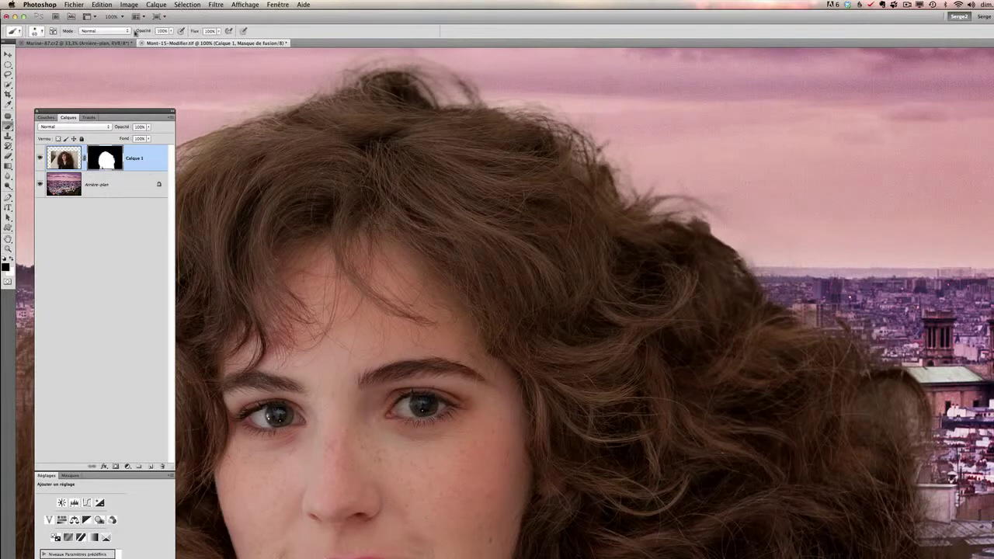
Paint on the mask at low brush opacity to soften the right hair edge.
click(172, 32)
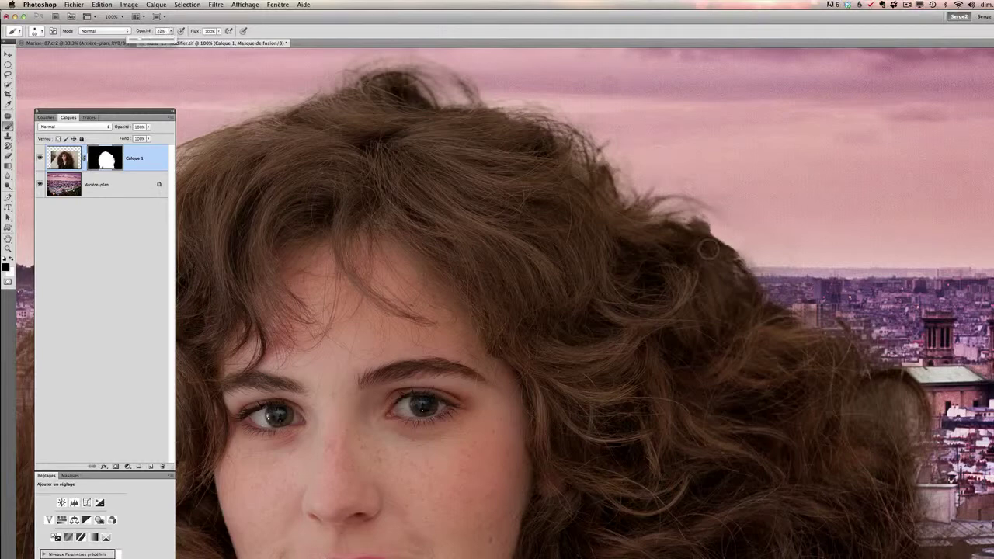
click(703, 224)
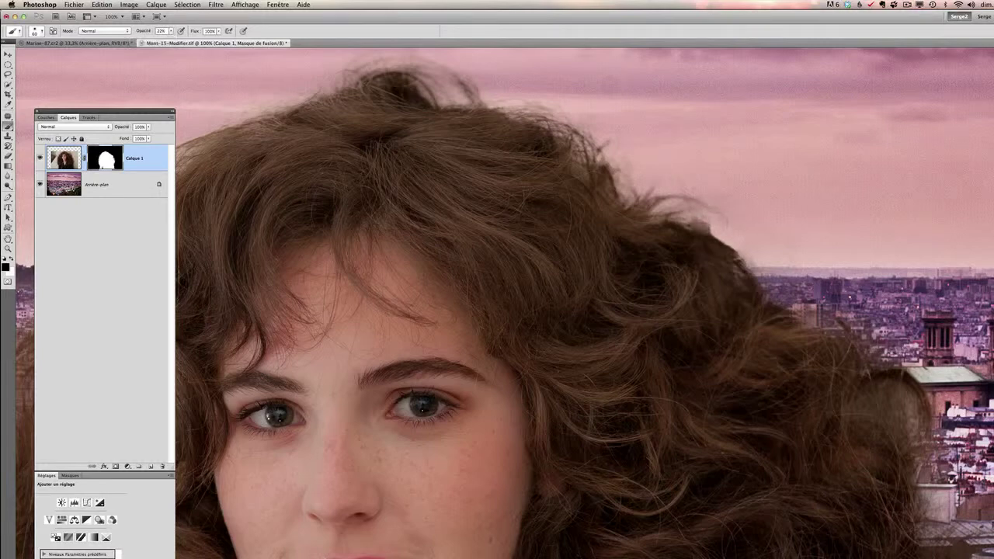
mouse_move(705, 230)
mouse_down()
mouse_move(751, 277)
mouse_move(738, 255)
mouse_up()
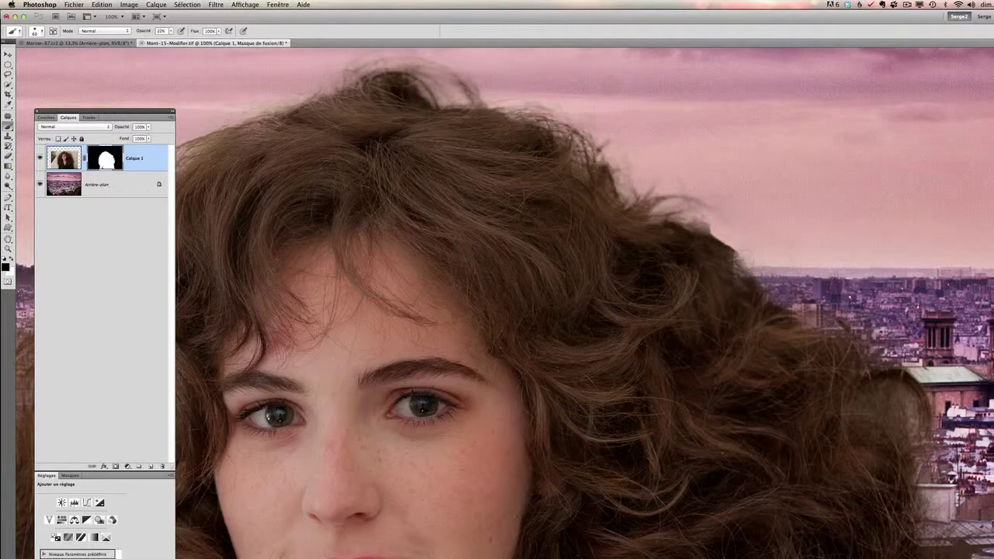
Zoom around the face and back out to review the whole composite.
key(z)
drag(637, 292, 600, 308)
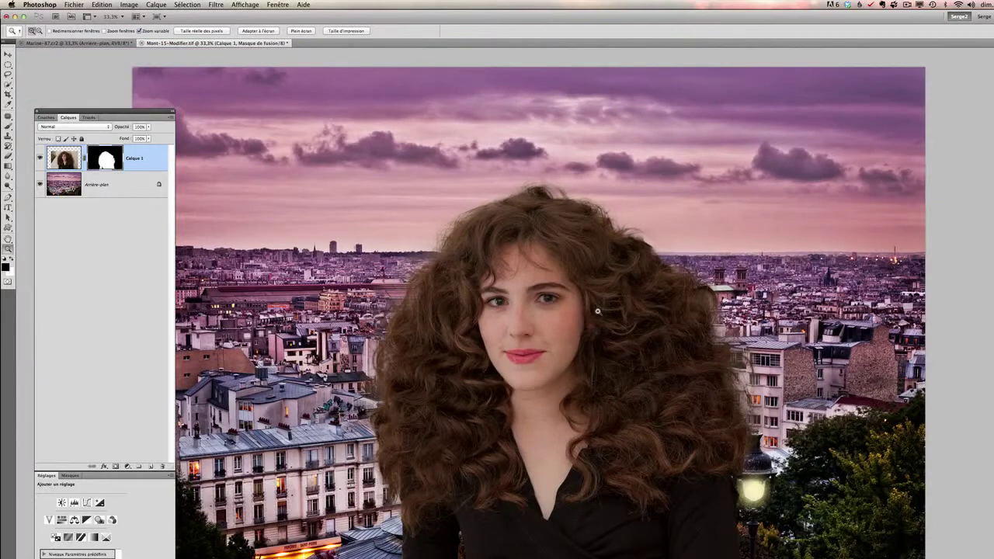
click(480, 343)
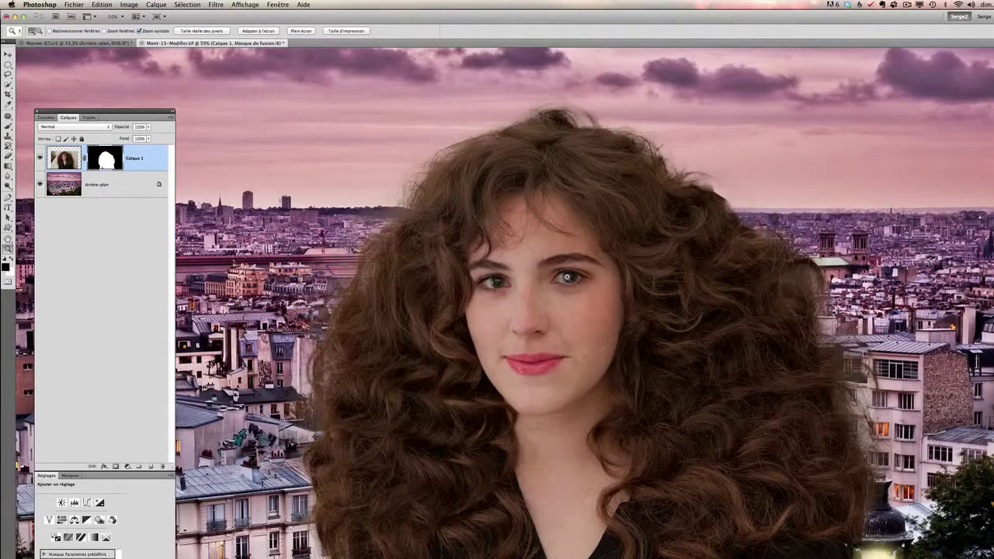
alt+click(575, 315)
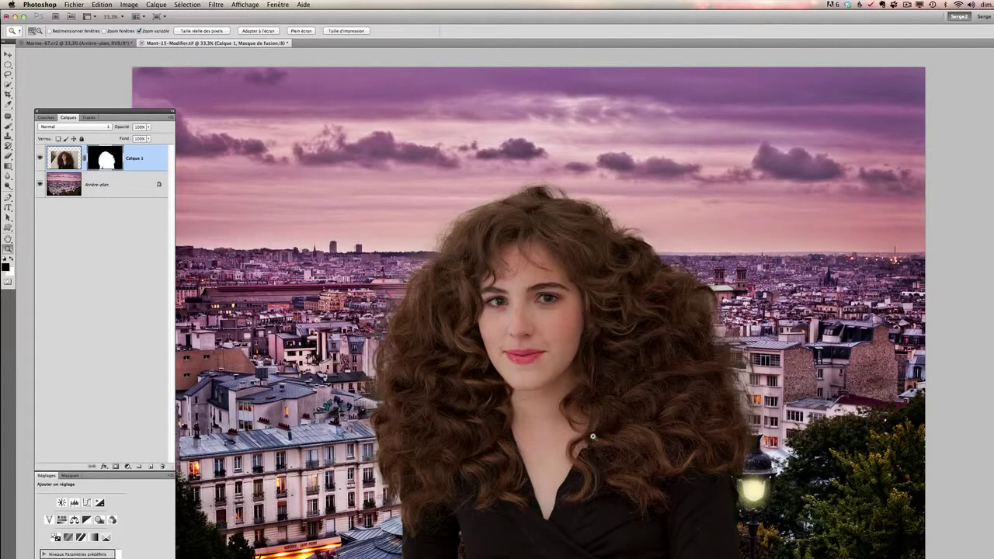
alt+click(550, 327)
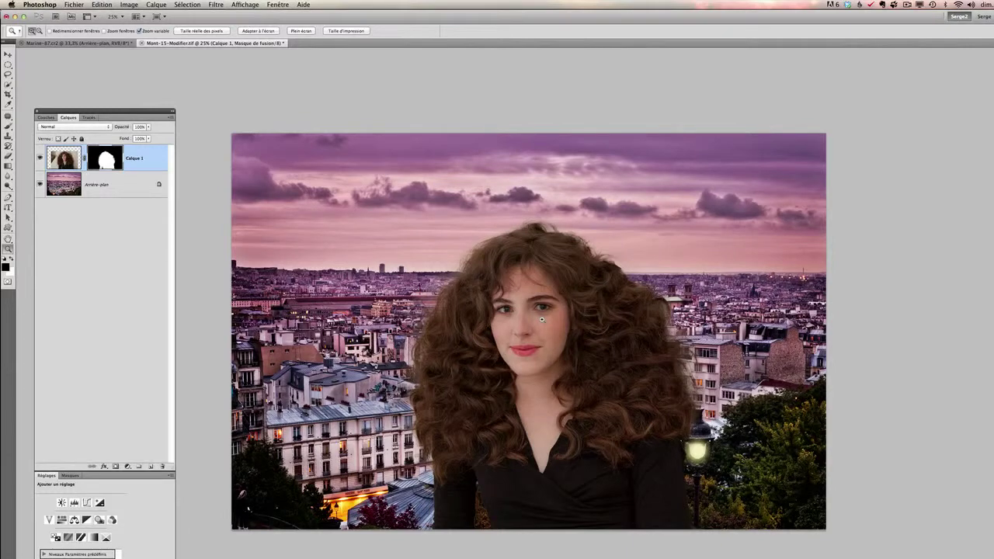
Move the woman on Calque 1 slightly up and left over the city.
click(65, 165)
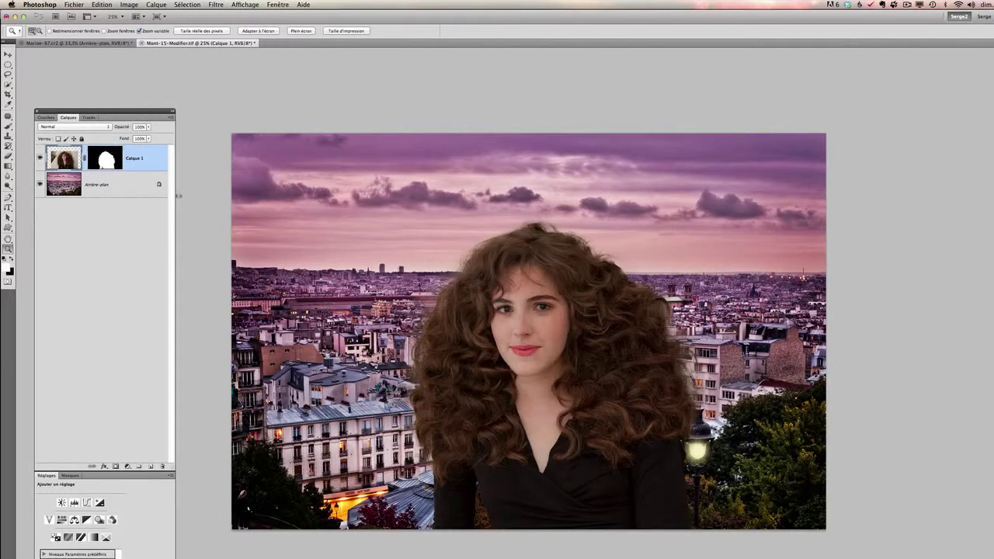
key(v)
mouse_move(543, 396)
mouse_down()
mouse_move(516, 318)
mouse_move(514, 404)
mouse_up()
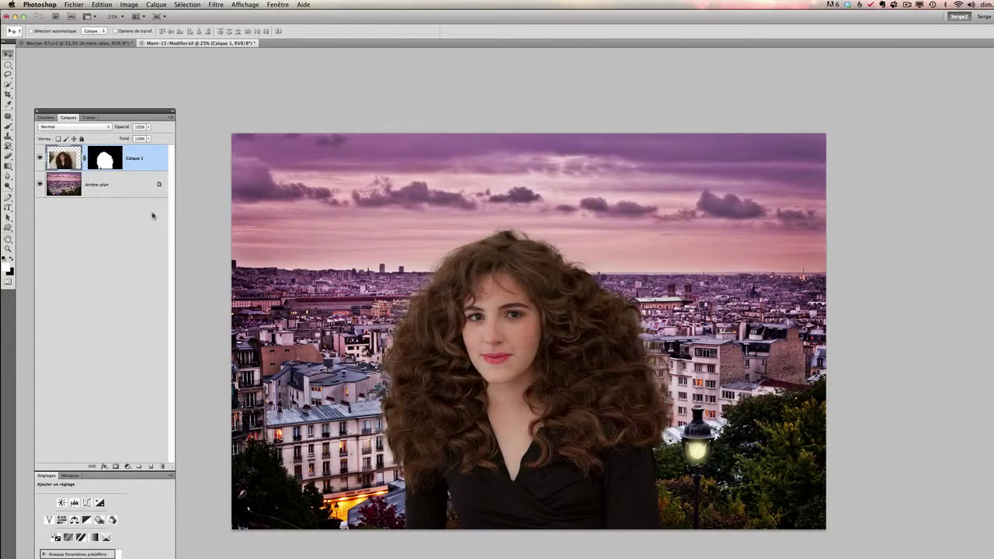
Select the Arrière-plan skyline layer and open the blur filters.
key(z)
alt+click(453, 362)
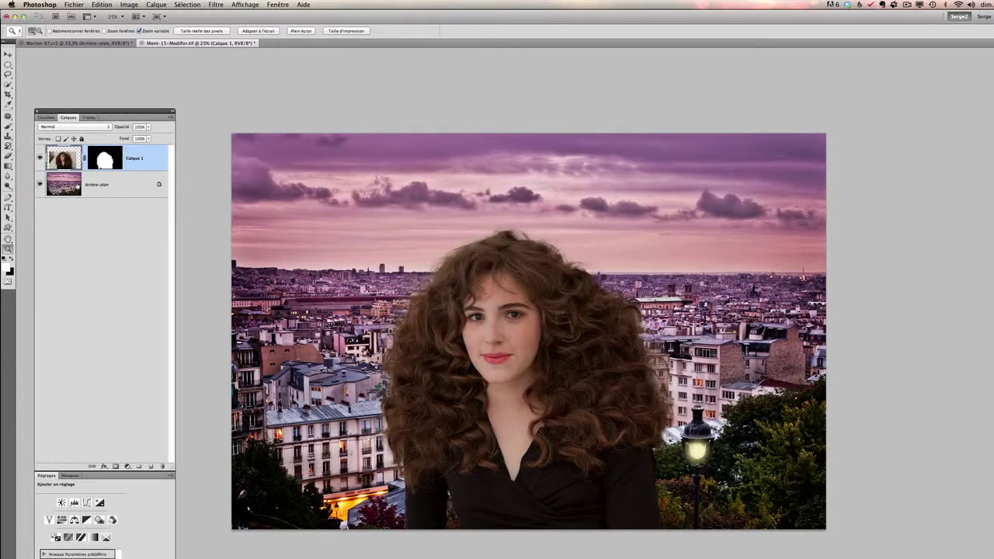
click(108, 190)
click(213, 5)
mouse_move(231, 97)
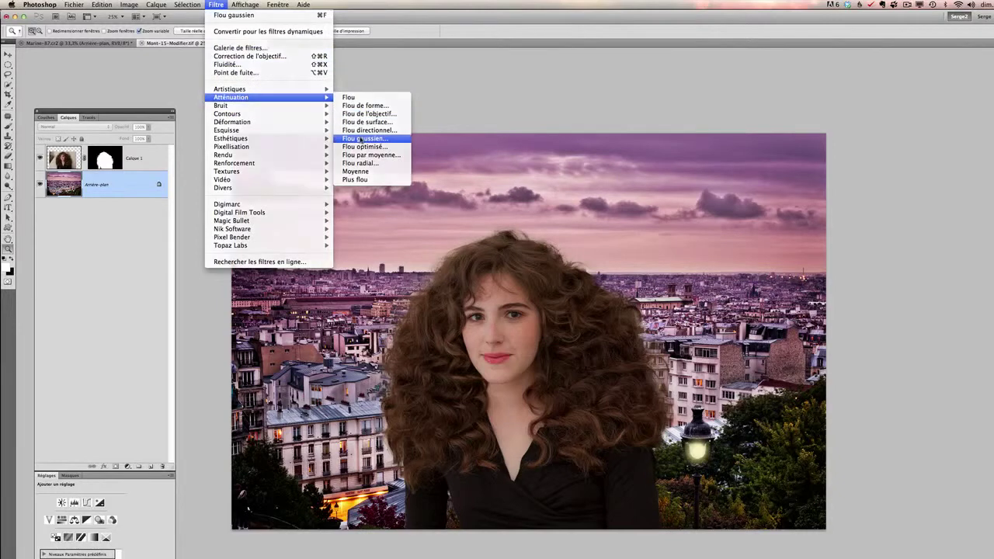
Apply a 5,1-pixel Flou gaussien to the Paris background, then reselect Calque 1.
click(361, 139)
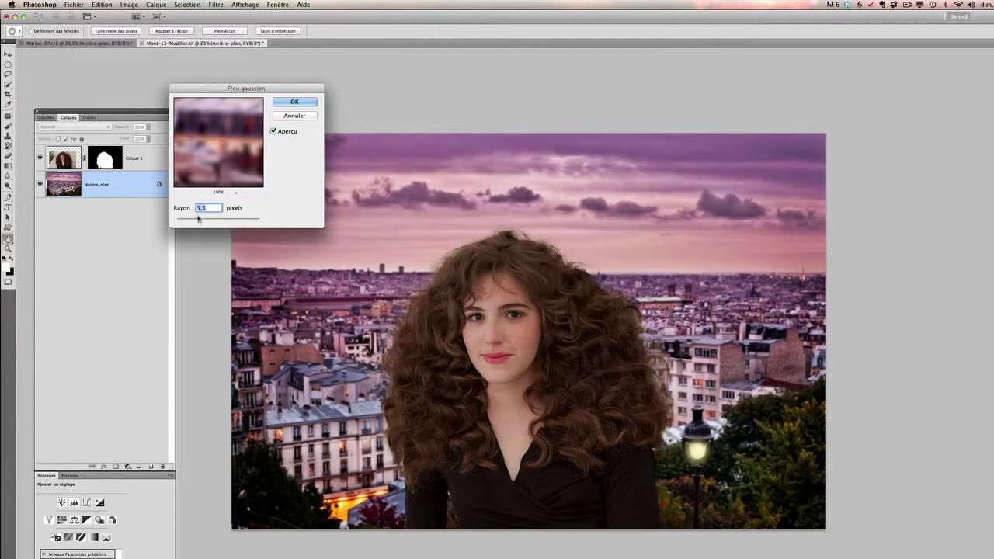
click(303, 104)
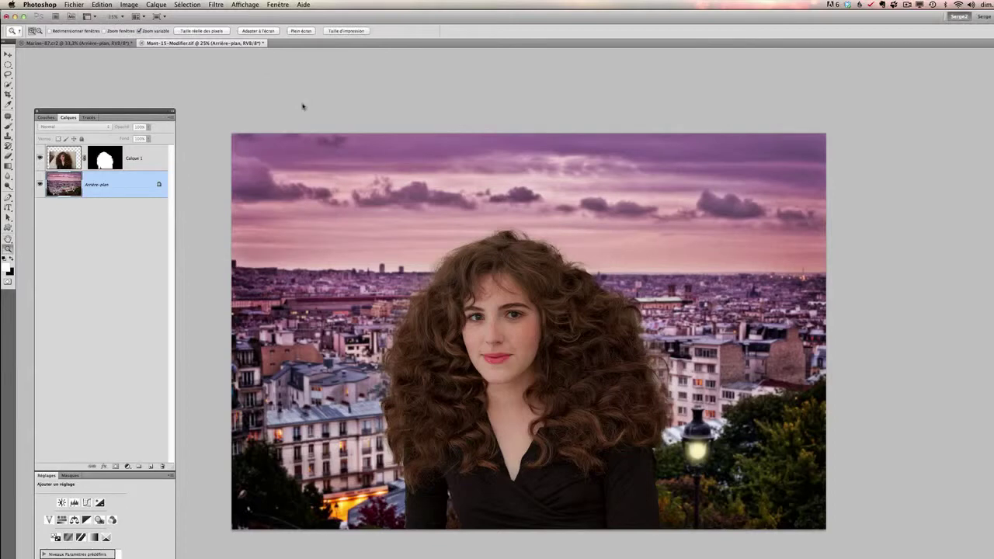
click(154, 164)
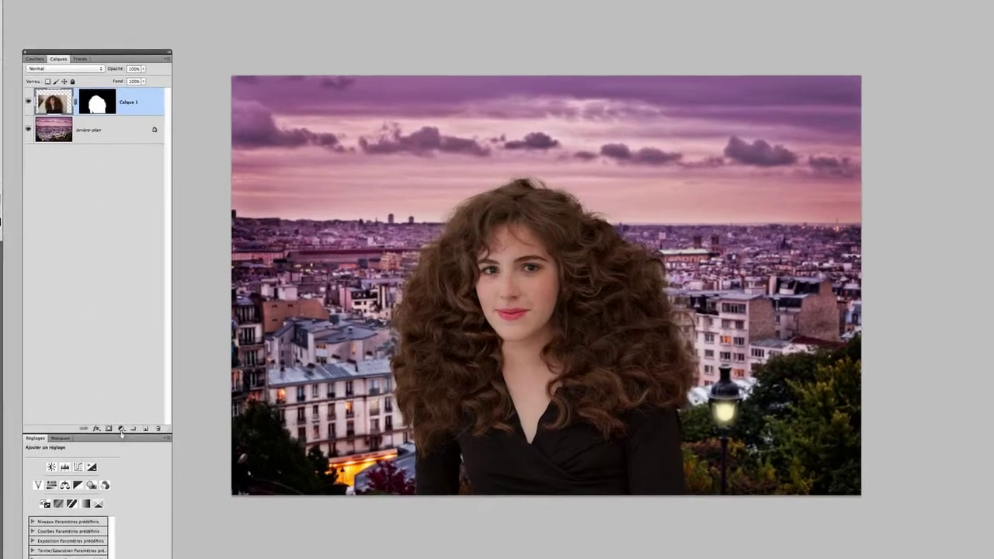
Add a Courbes 1 adjustment clipped to Calque 1 and bend it into an S-curve.
click(128, 466)
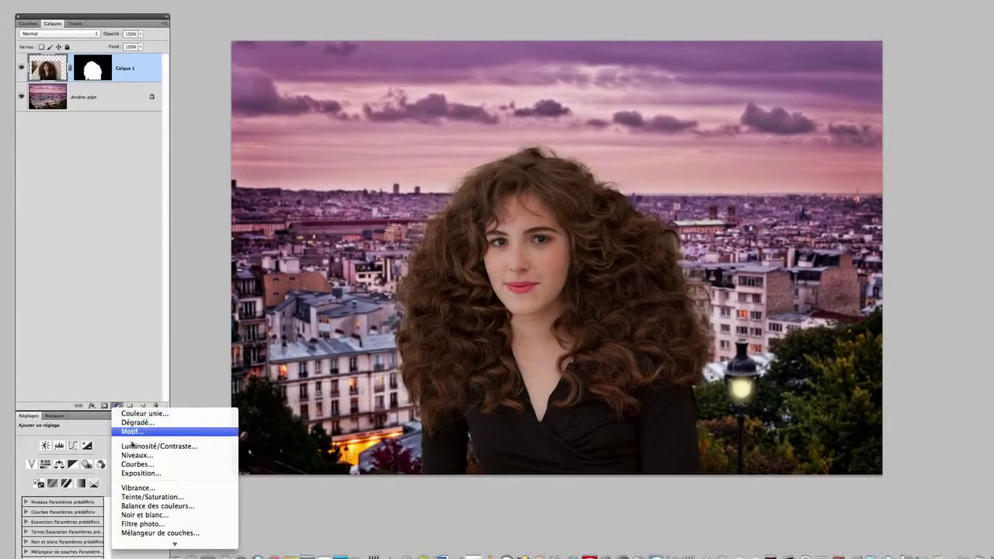
click(144, 464)
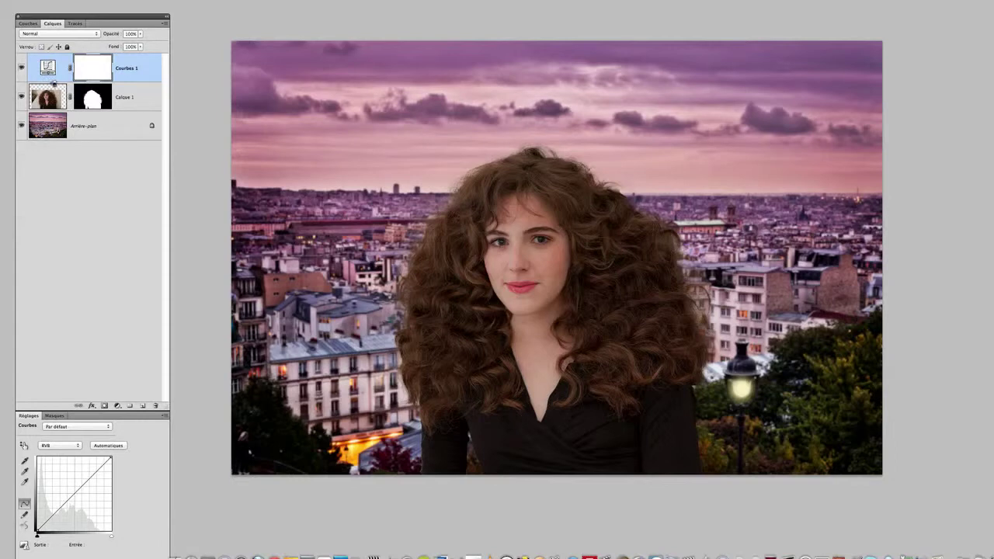
alt+click(53, 81)
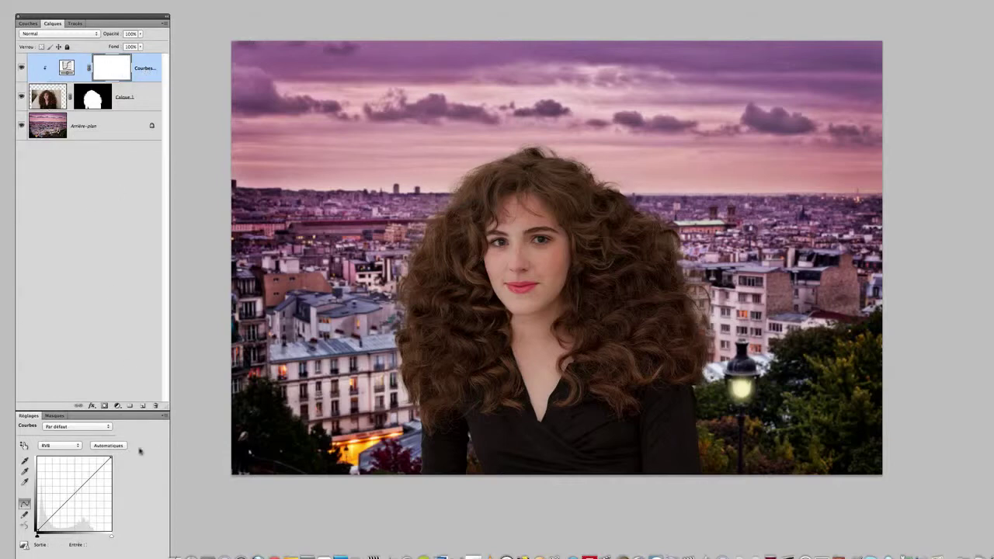
mouse_move(75, 494)
mouse_down()
mouse_move(88, 510)
mouse_move(75, 491)
mouse_move(88, 475)
mouse_up()
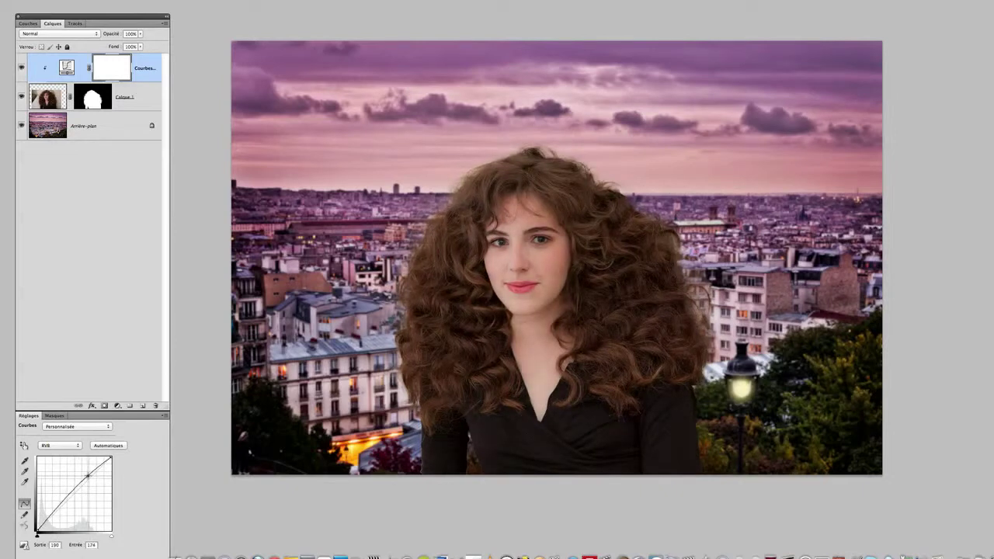
drag(59, 504, 62, 508)
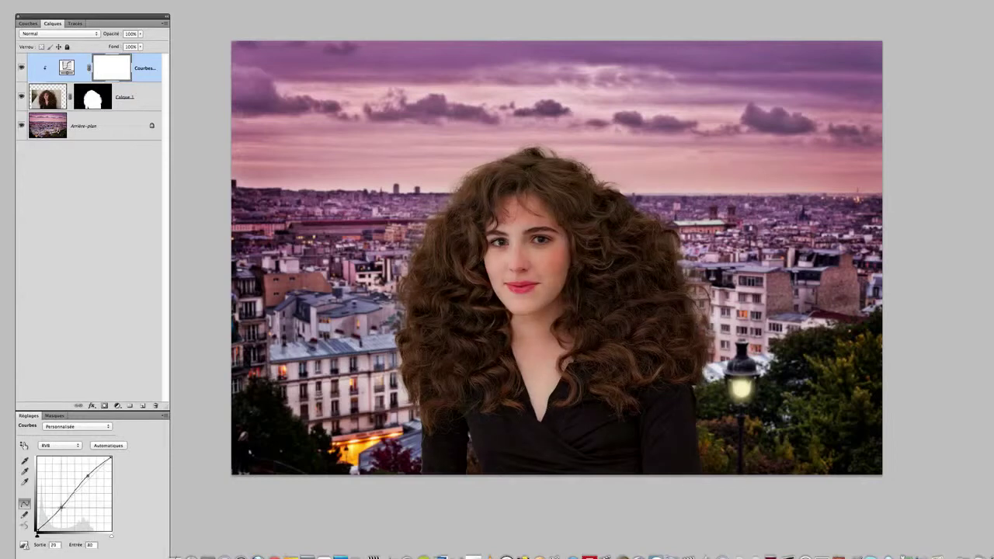
drag(88, 475, 88, 476)
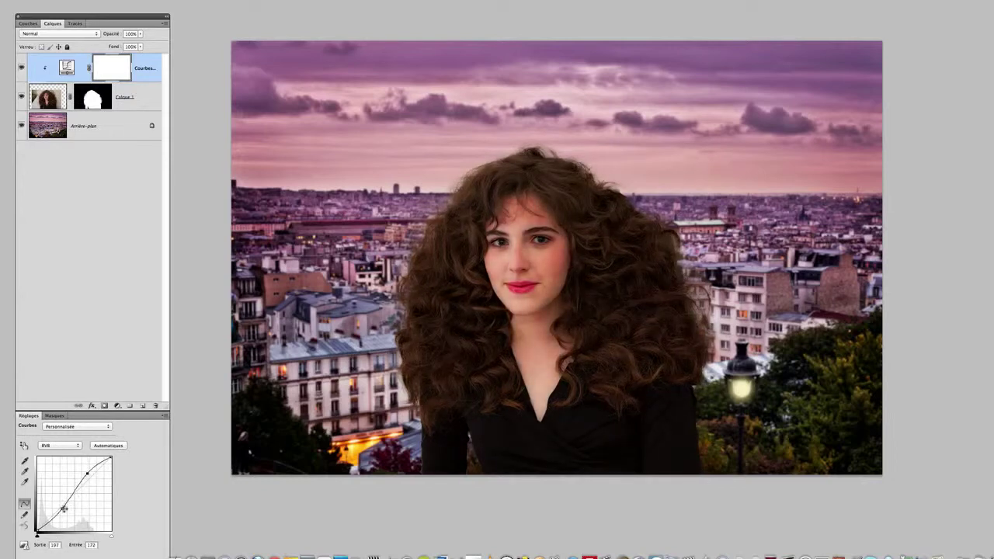
drag(62, 509, 62, 506)
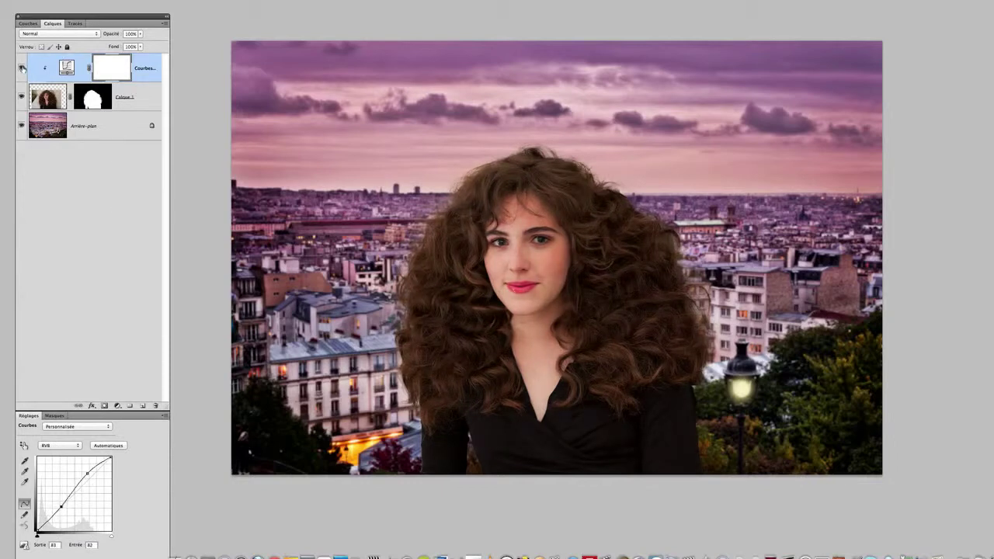
Toggle Courbes 1 visibility to compare the woman before and after, then reselect Calque 1.
click(22, 69)
click(147, 99)
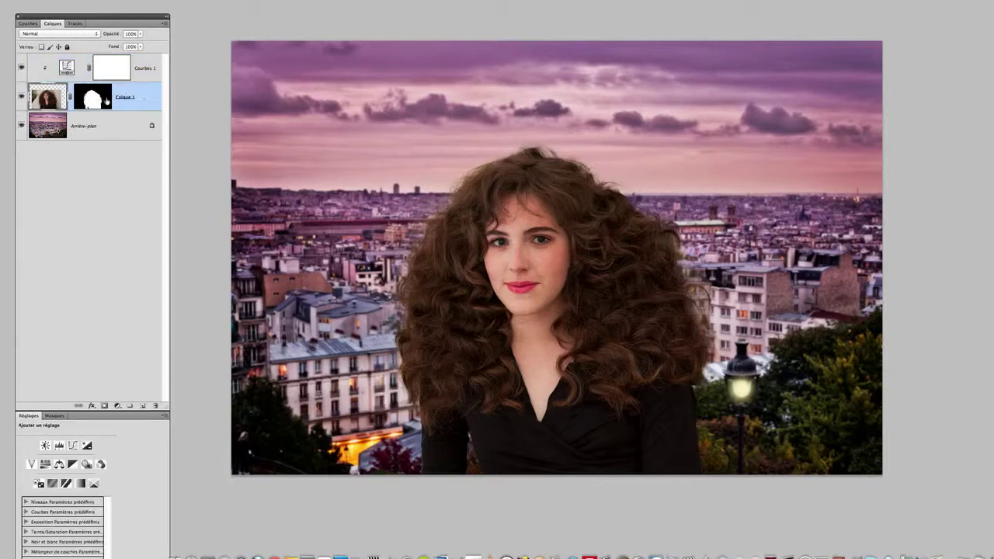
click(148, 77)
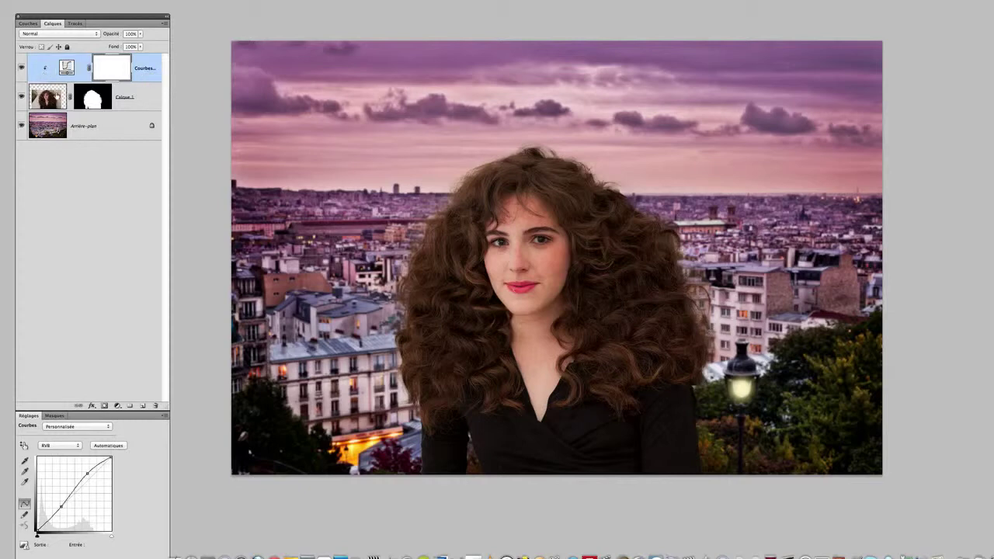
click(138, 98)
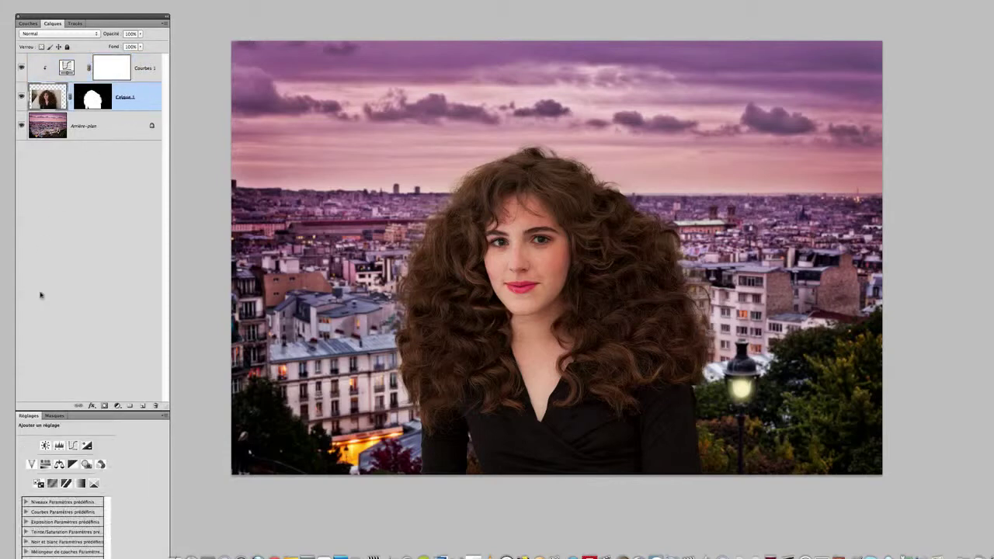
click(118, 405)
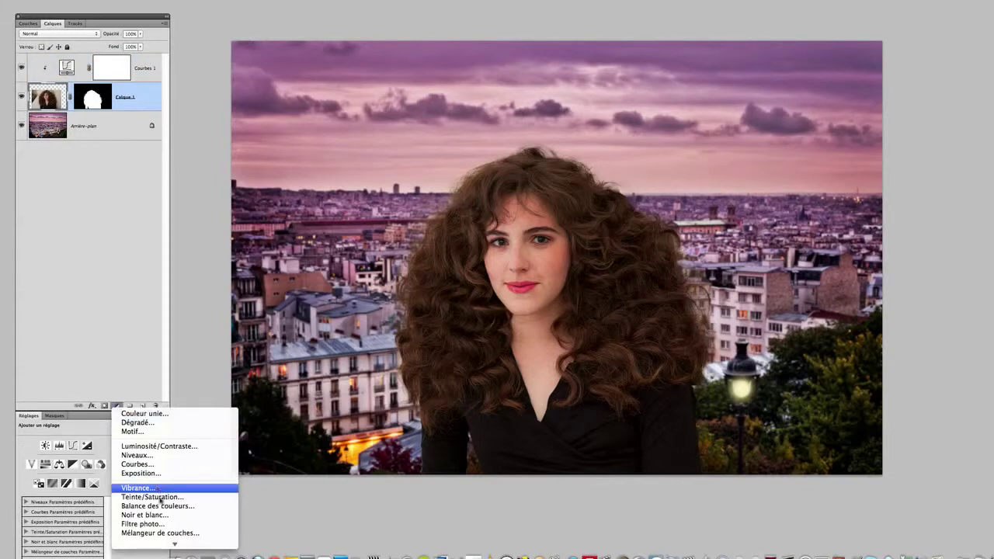
Add a Correction sélective adjustment above the woman and choose Gris as the colour range.
click(174, 543)
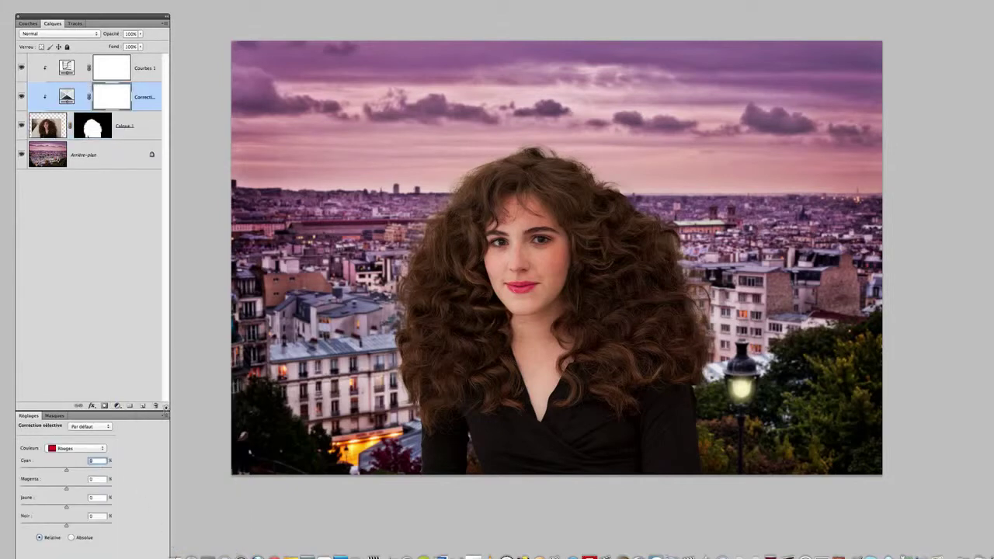
drag(168, 413, 187, 304)
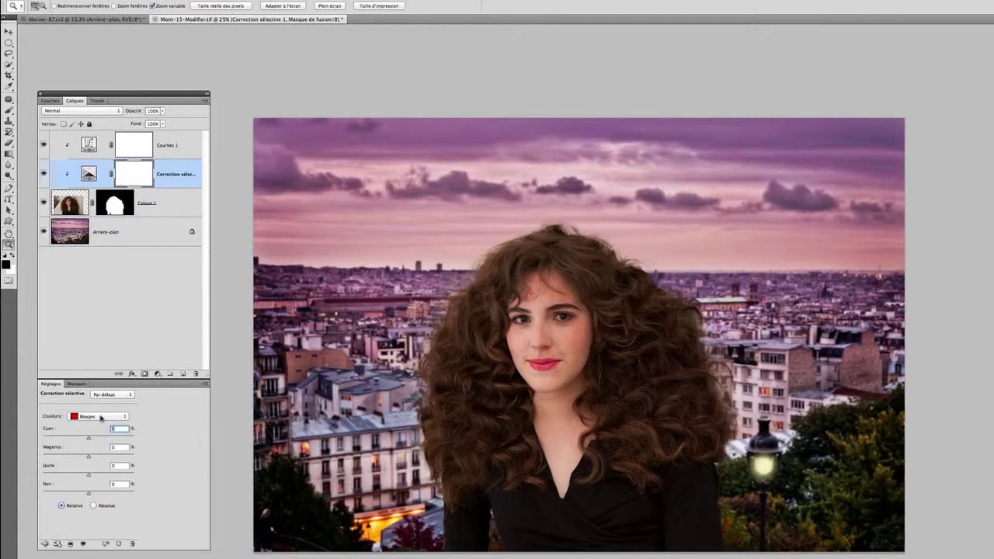
click(102, 418)
click(87, 466)
Set the greys to Cyan +3, Magenta +6, Jaune +4, comparing with visibility toggled.
drag(89, 456, 90, 457)
click(43, 174)
click(43, 174)
click(44, 174)
drag(90, 475, 89, 477)
drag(90, 440, 84, 440)
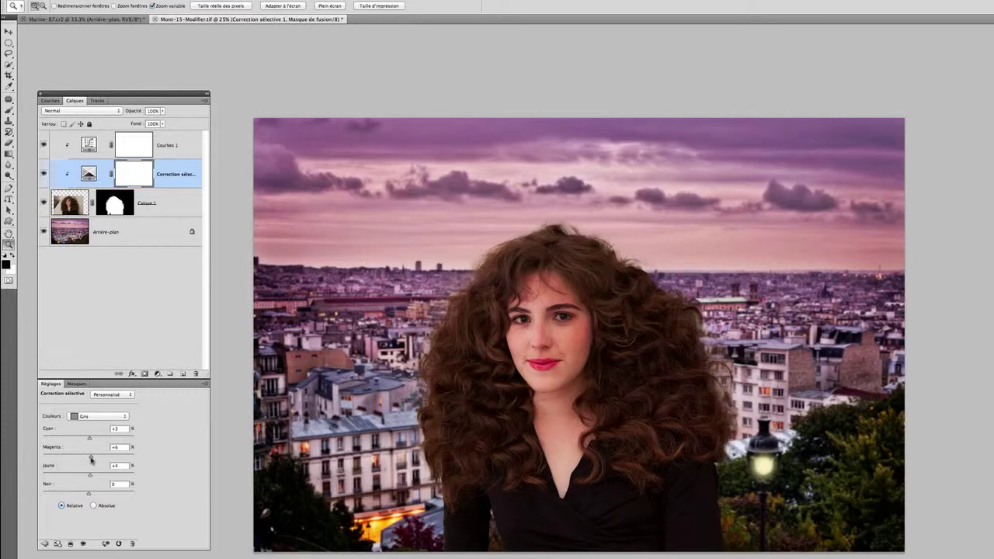
Lower Courbes 1's upper curve point from 194/178 to 190/174.
click(177, 171)
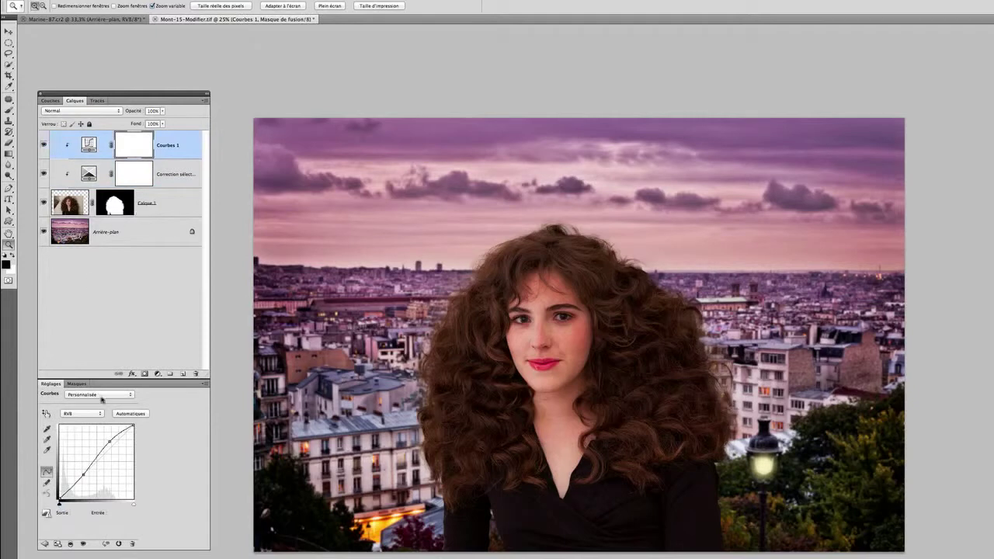
click(109, 441)
drag(110, 441, 83, 476)
click(182, 170)
click(181, 150)
Draw a first crop box, trimming its top, left and right edges, then discard it.
key(c)
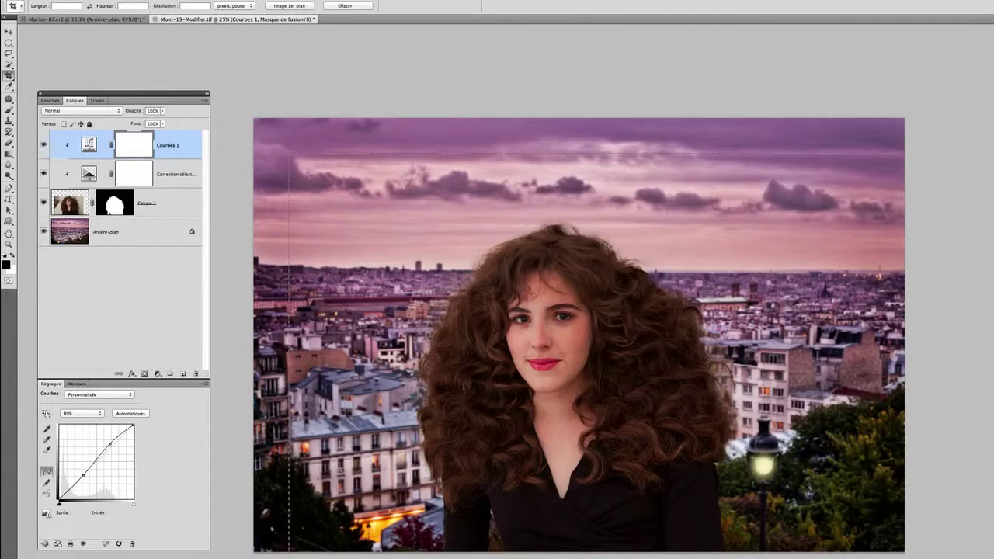
drag(288, 152, 905, 552)
drag(596, 151, 597, 185)
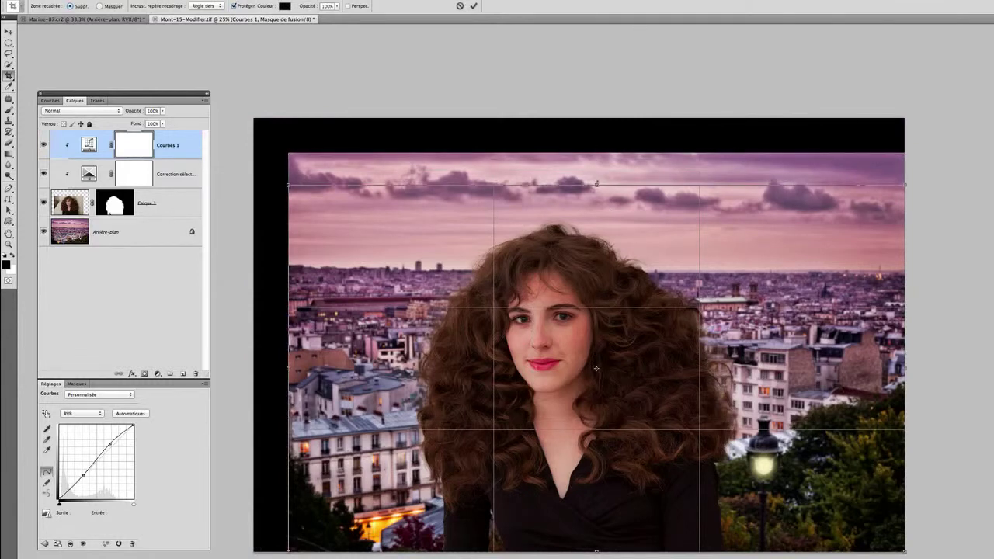
drag(288, 368, 290, 368)
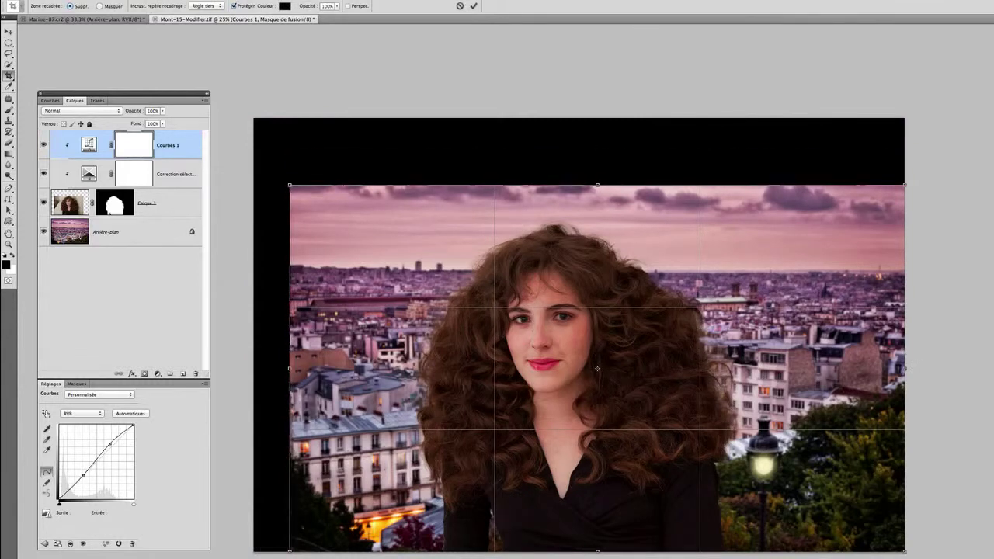
drag(905, 368, 847, 368)
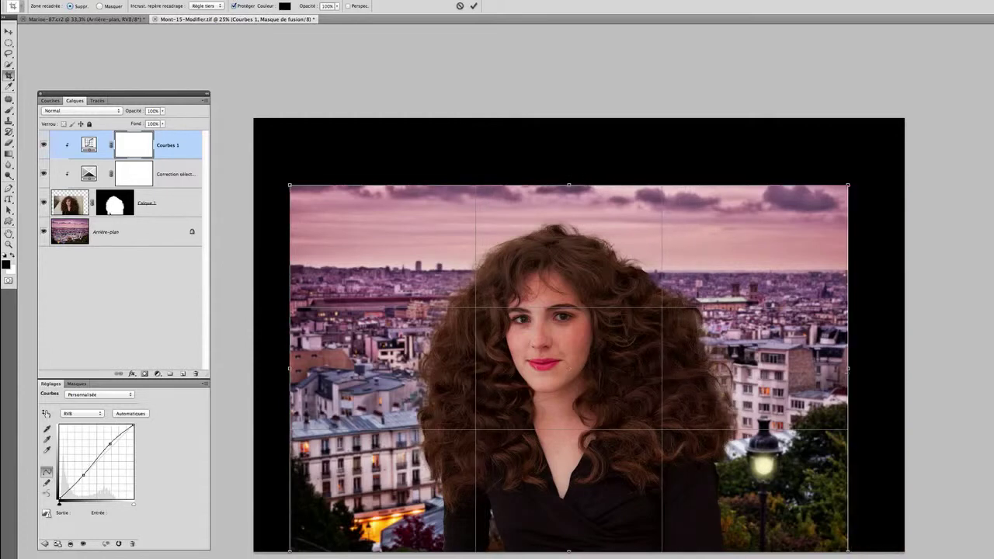
key(Return)
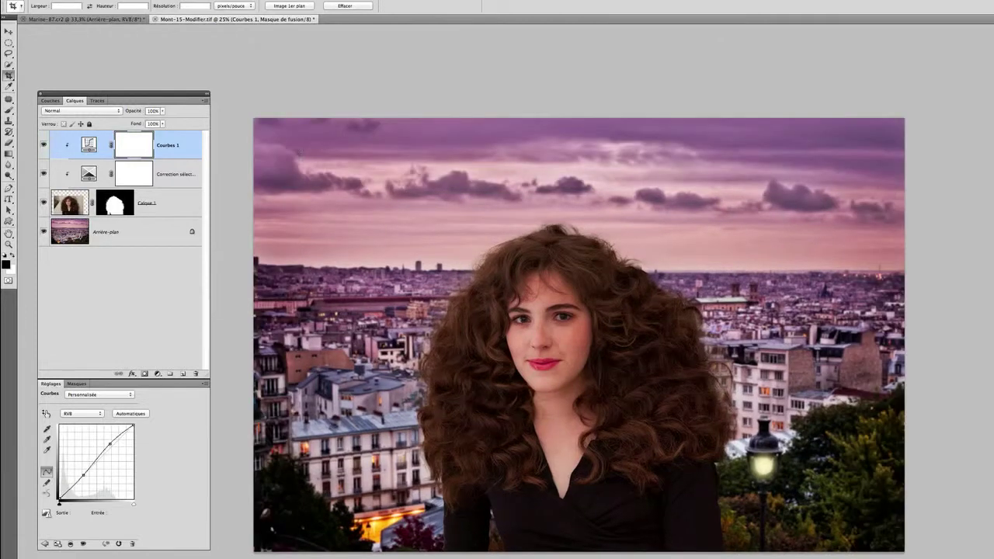
Crop the image just inside every edge and reselect the Calque 1 layer.
drag(294, 139, 893, 531)
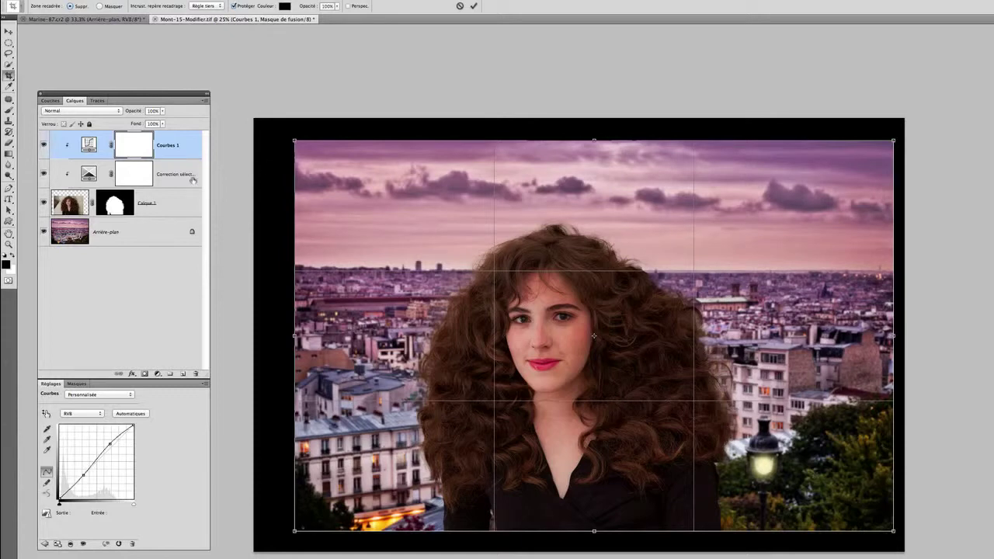
key(Return)
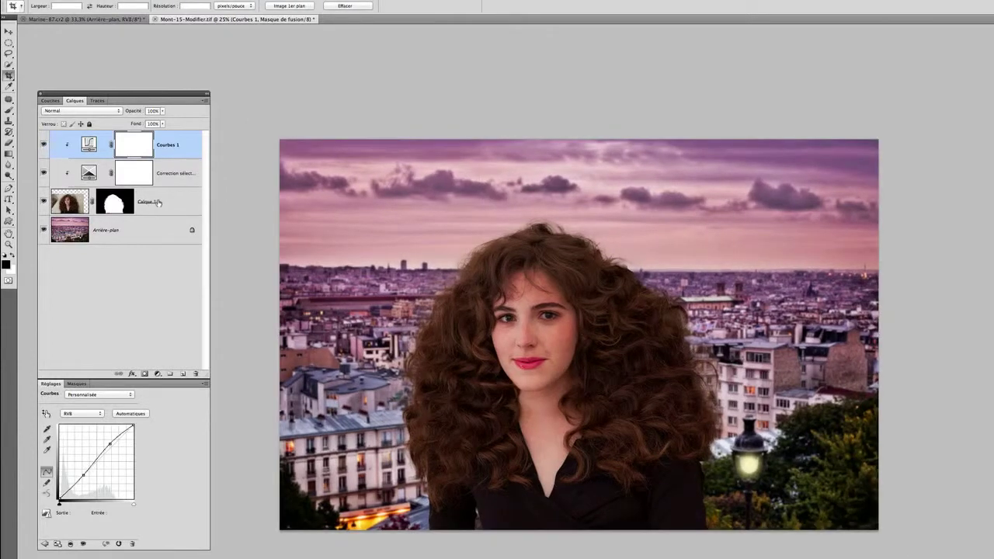
click(155, 203)
Move the woman further right over the skyline, then select the Courbes 1 layer.
key(v)
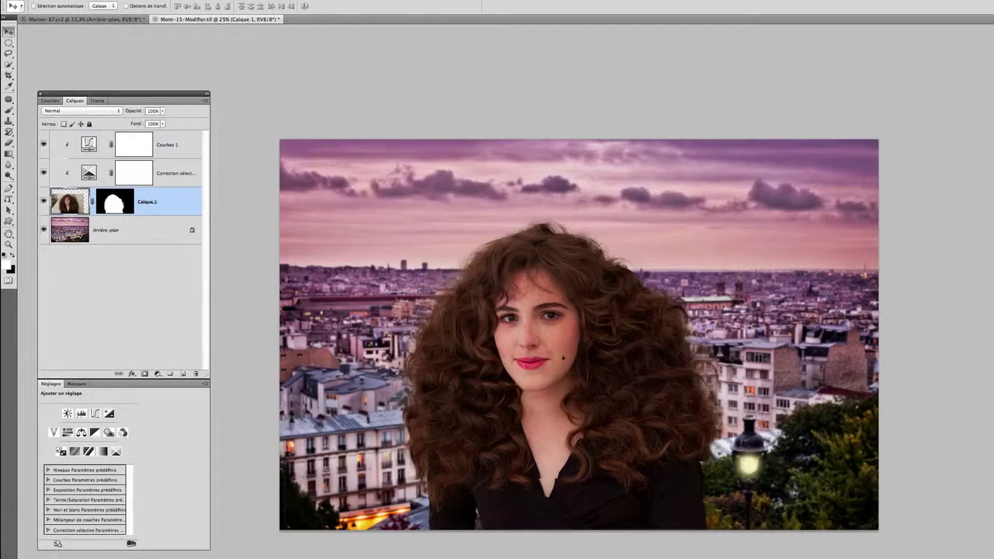
drag(539, 359, 603, 359)
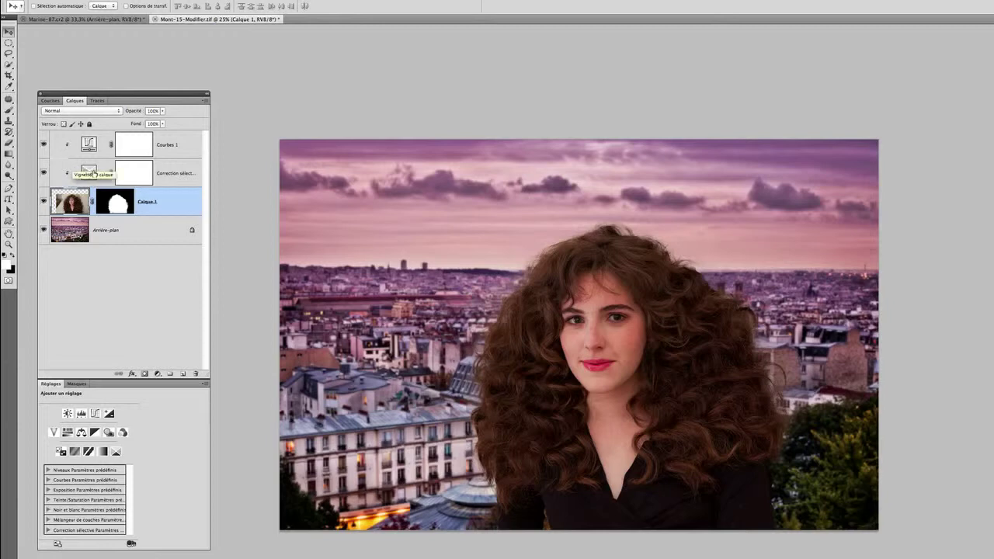
click(177, 151)
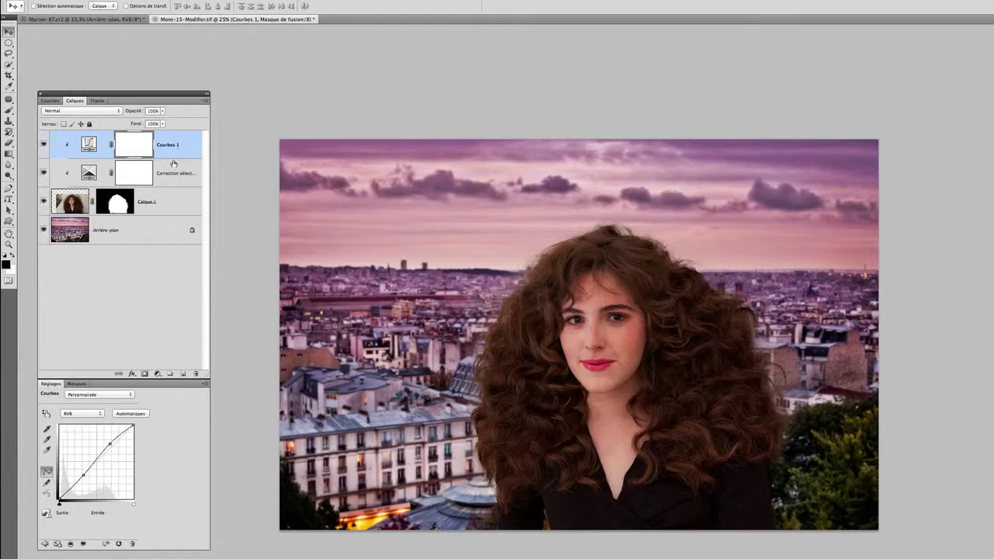
Crop the empty band off the top and stamp all visible layers into Calque 2.
key(c)
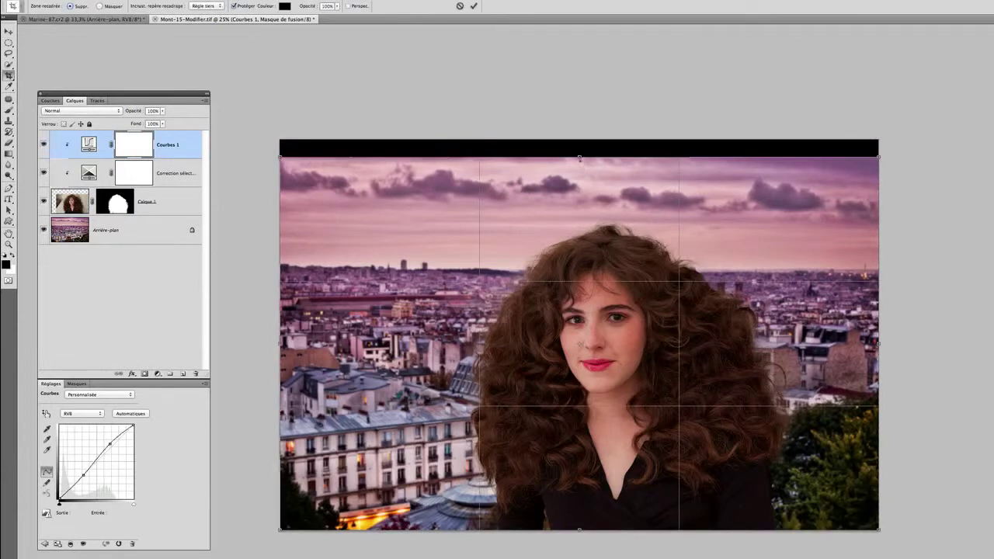
drag(579, 157, 579, 164)
key(Return)
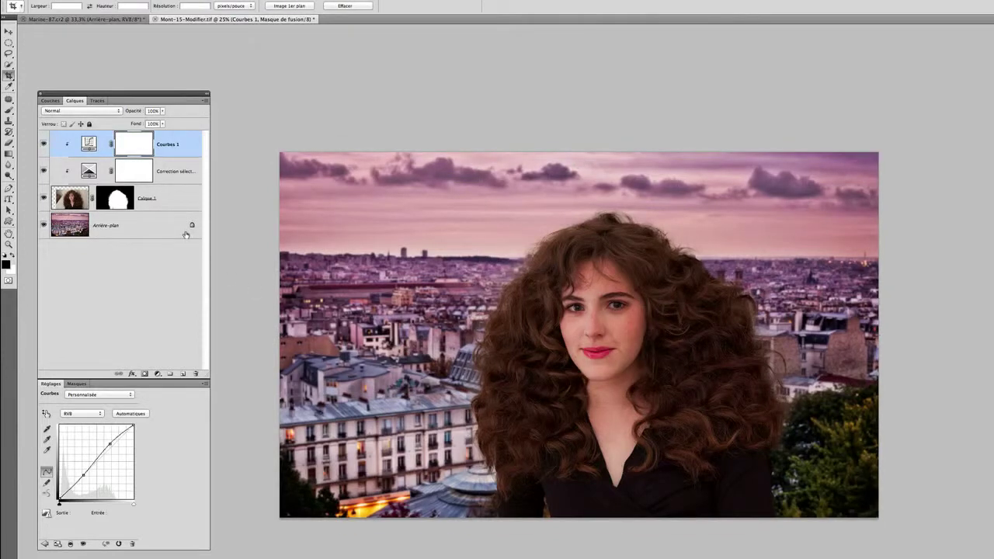
key(ctrl+alt+shift+e)
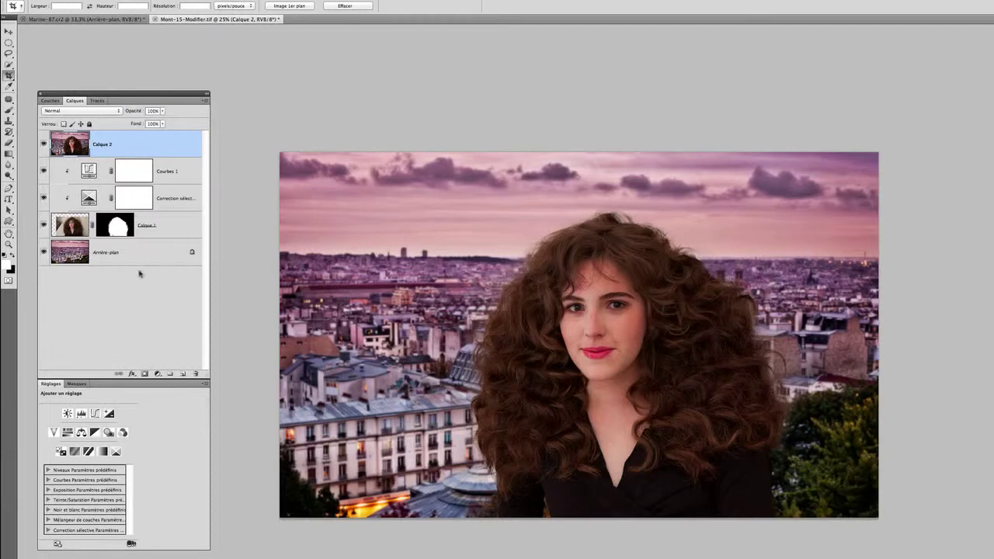
Set Calque 2's blend mode to Produit and choose the Elliptical Marquee tool.
click(107, 110)
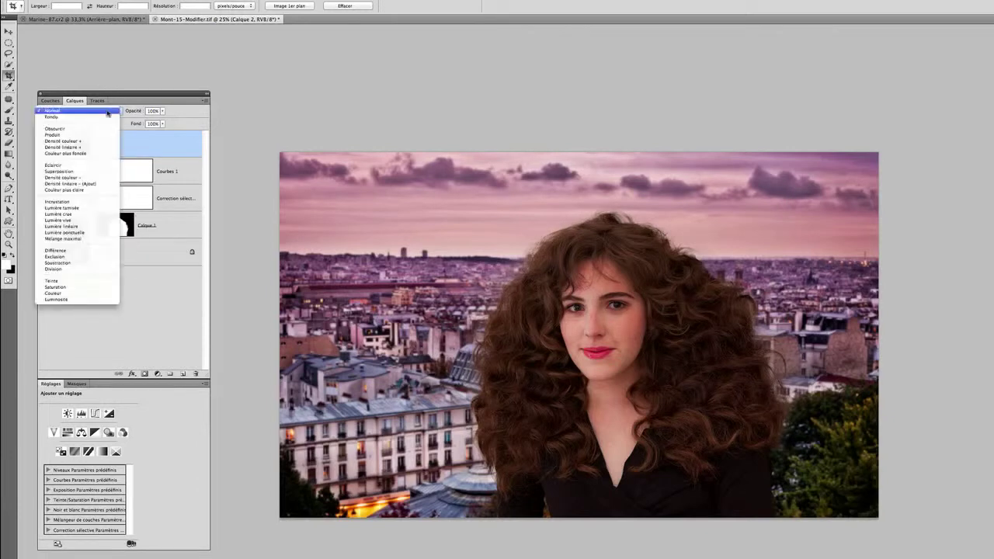
click(101, 138)
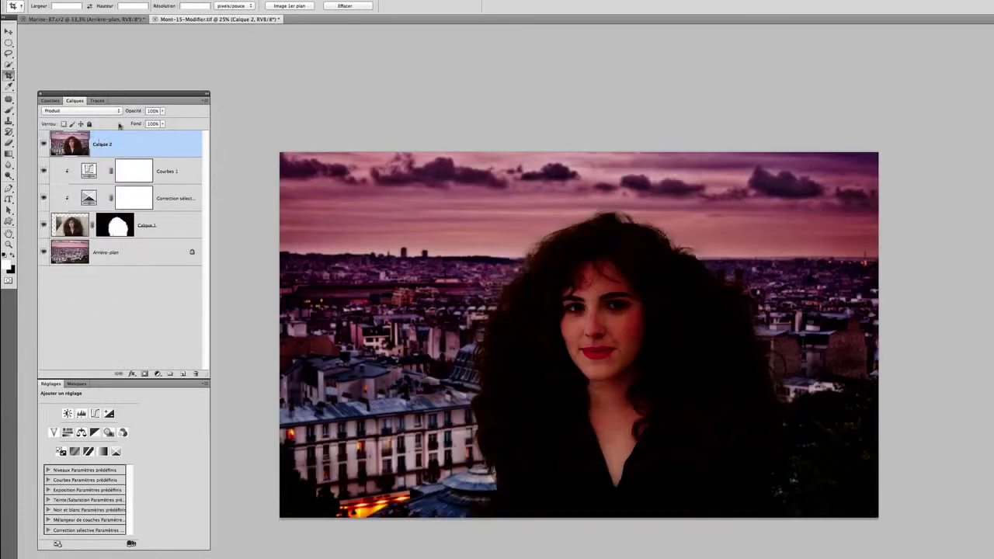
click(9, 43)
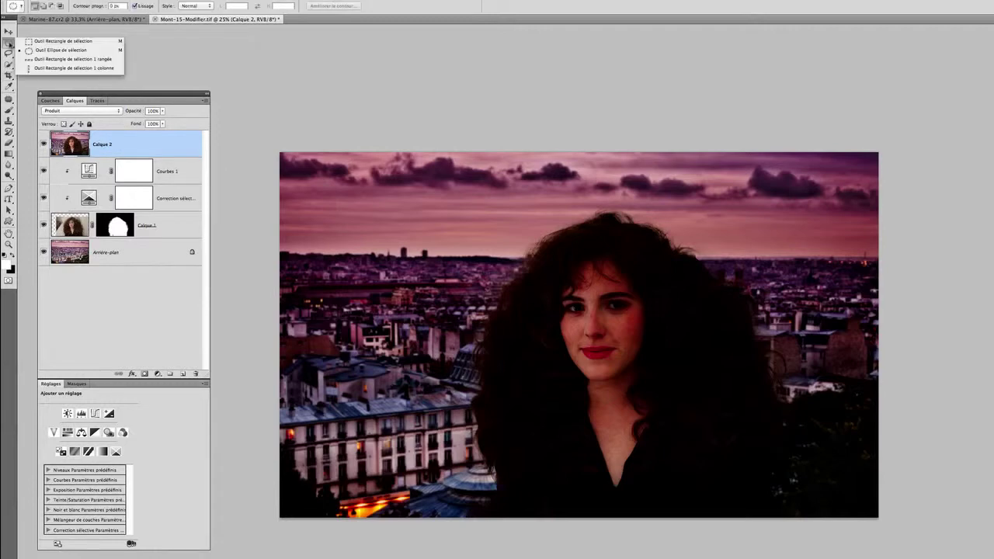
click(51, 51)
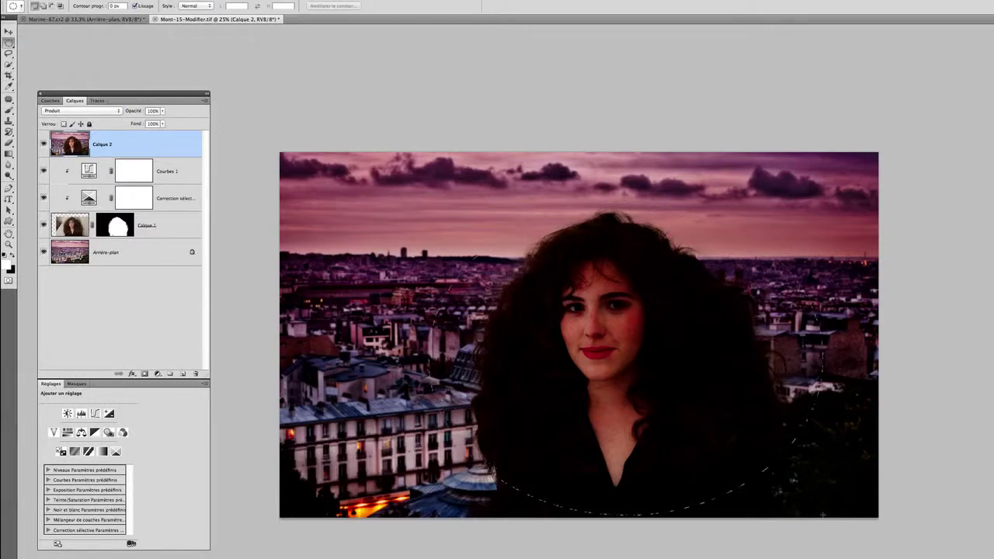
Transform the oval selection: raise its top, lift its bottom and widen it leftward.
click(204, 0)
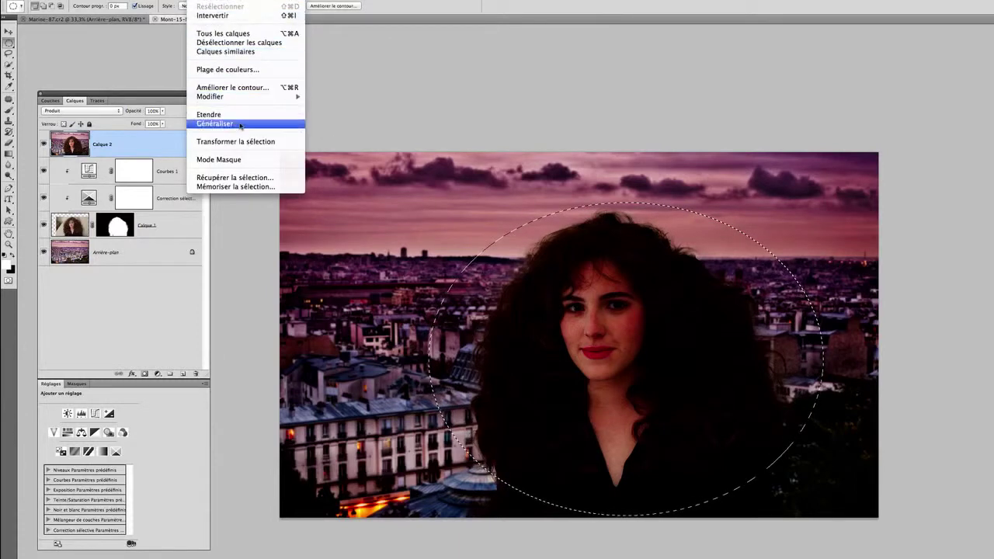
click(242, 141)
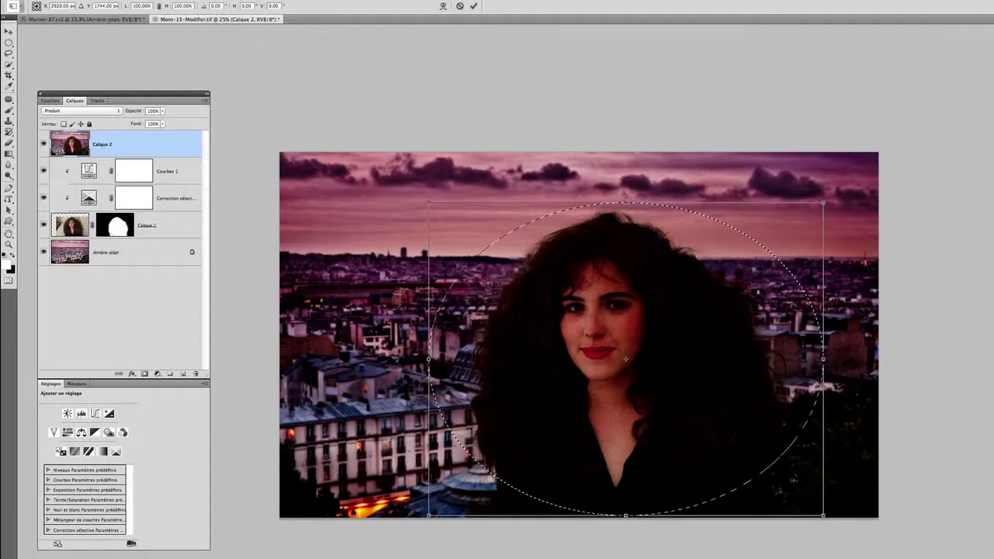
drag(625, 203, 625, 189)
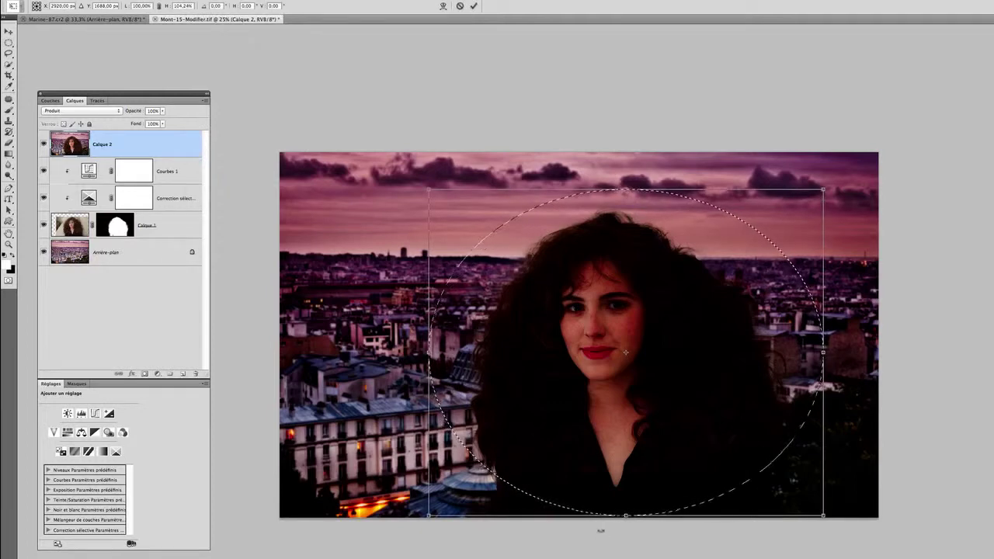
drag(625, 515, 625, 478)
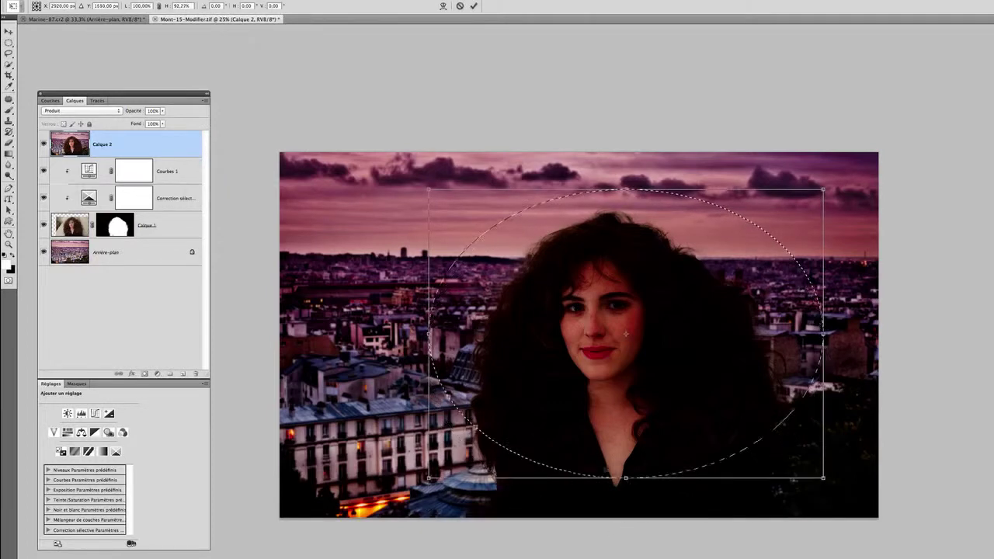
drag(428, 333, 393, 335)
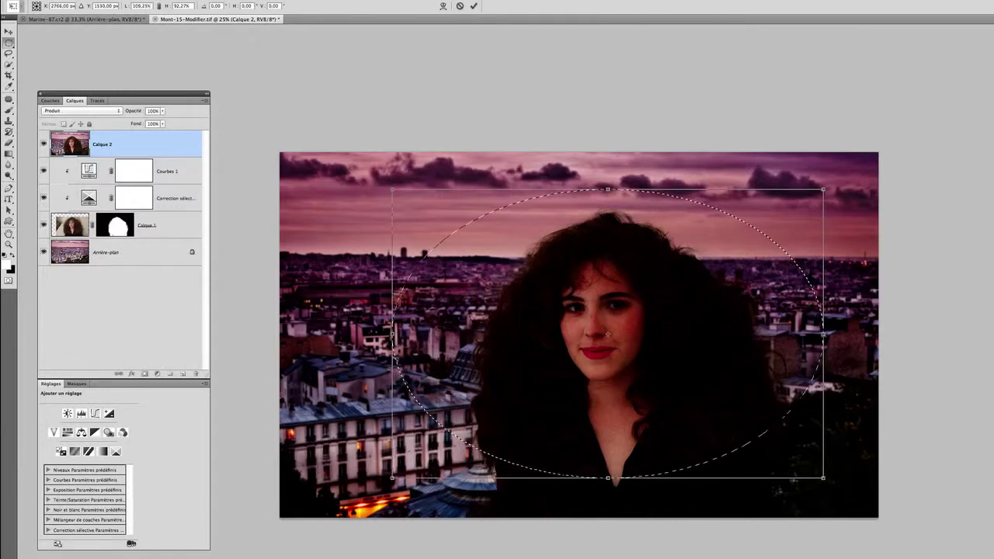
key(Return)
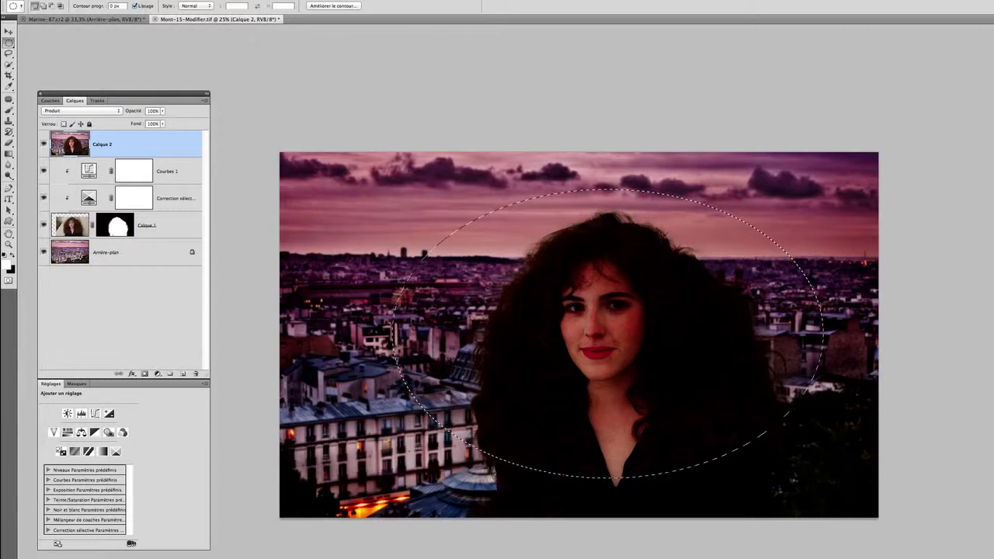
Feather the elliptical selection by 250 pixels.
click(203, 0)
mouse_move(233, 96)
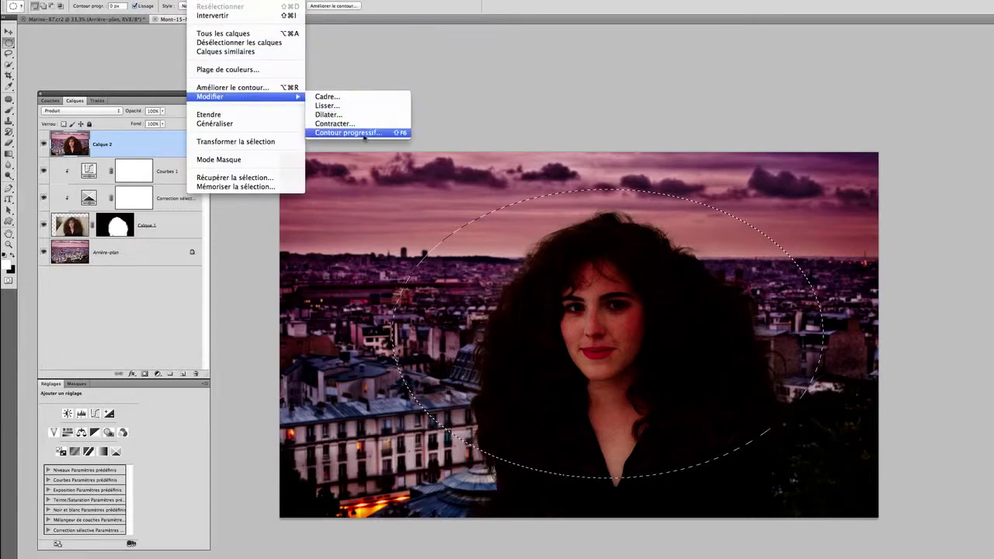
click(361, 133)
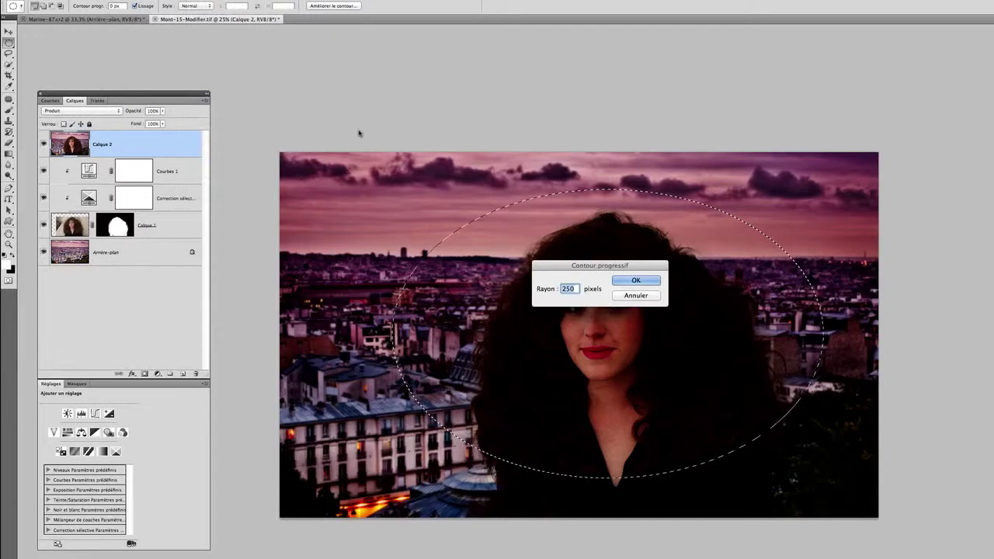
click(640, 280)
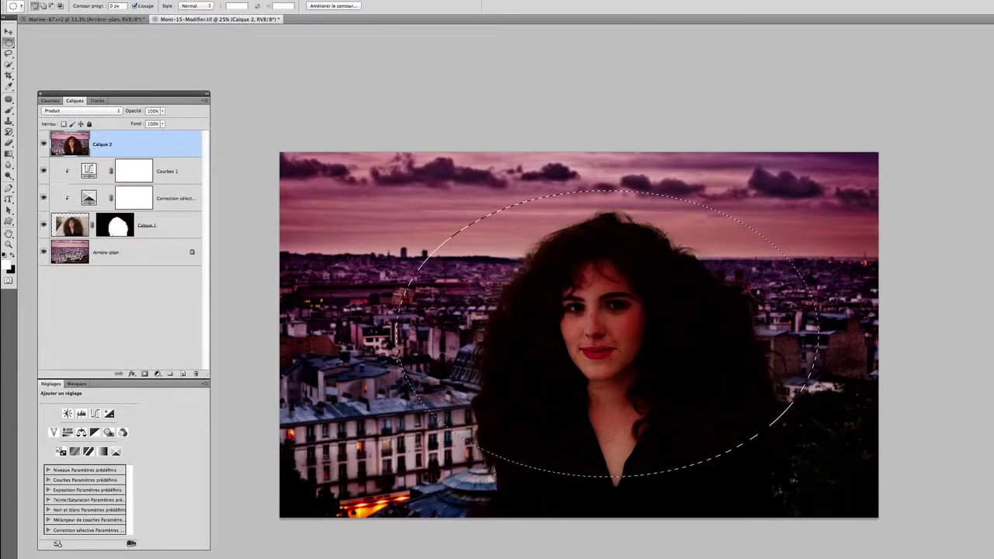
click(203, 0)
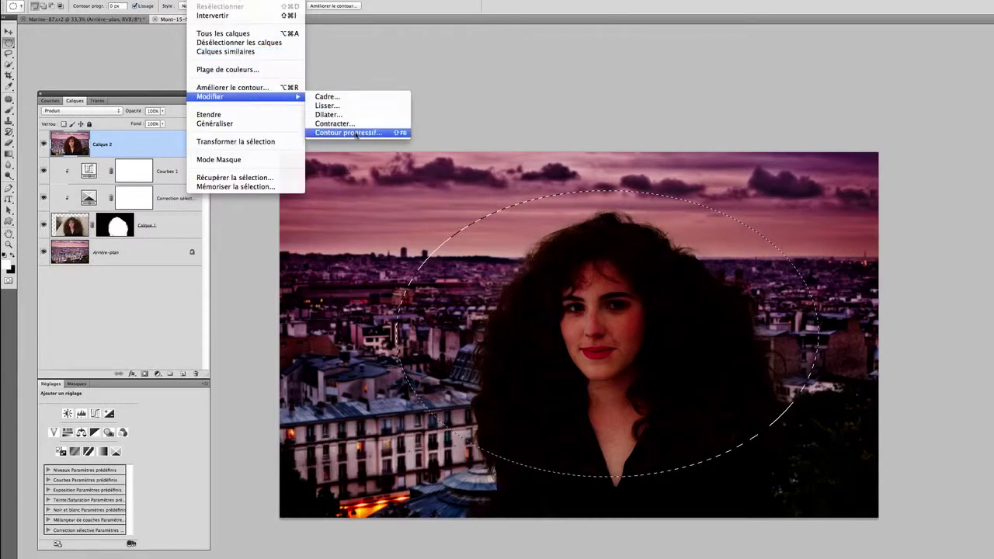
click(357, 131)
click(637, 281)
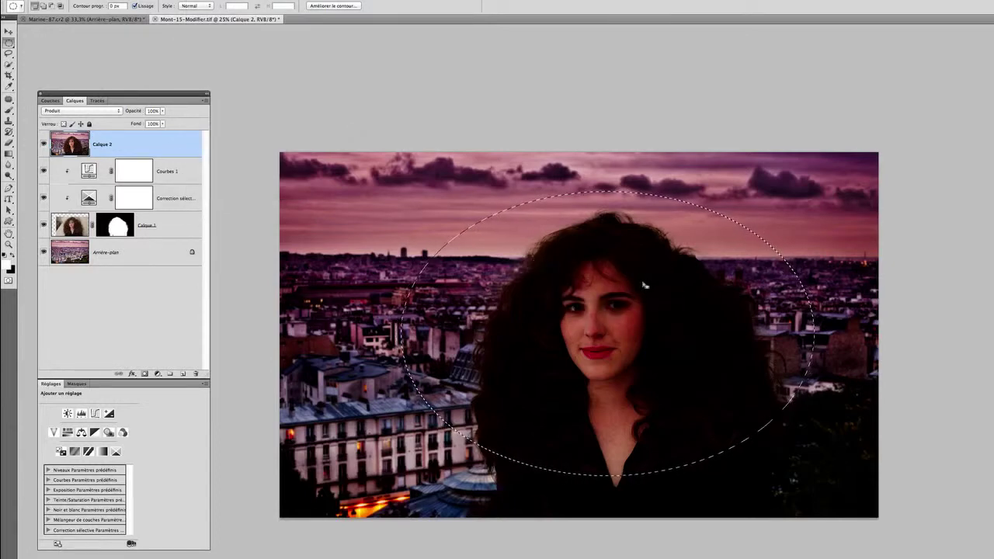
Delete the feathered oval from Calque 2, deselect, and lower the vignette's opacity to 97%.
key(Delete)
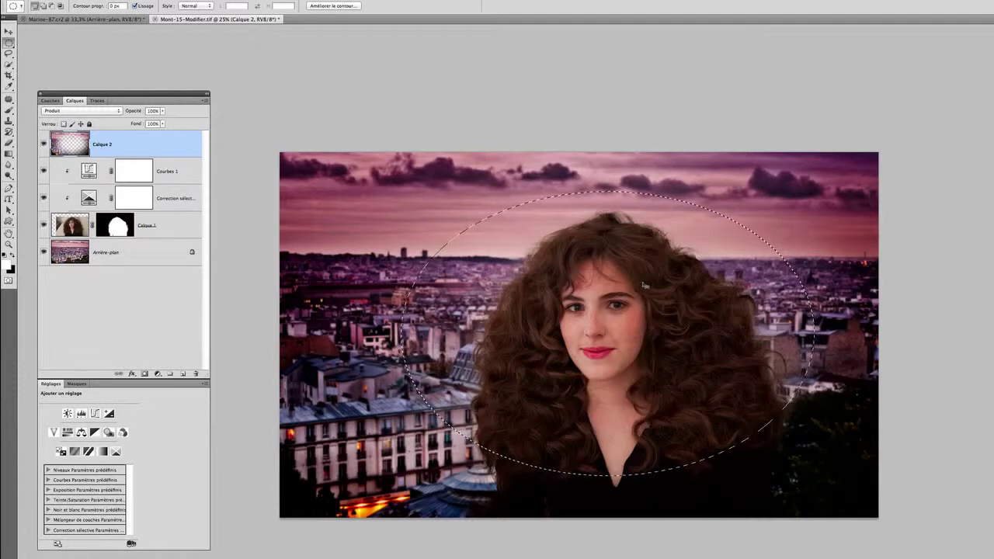
key(ctrl+d)
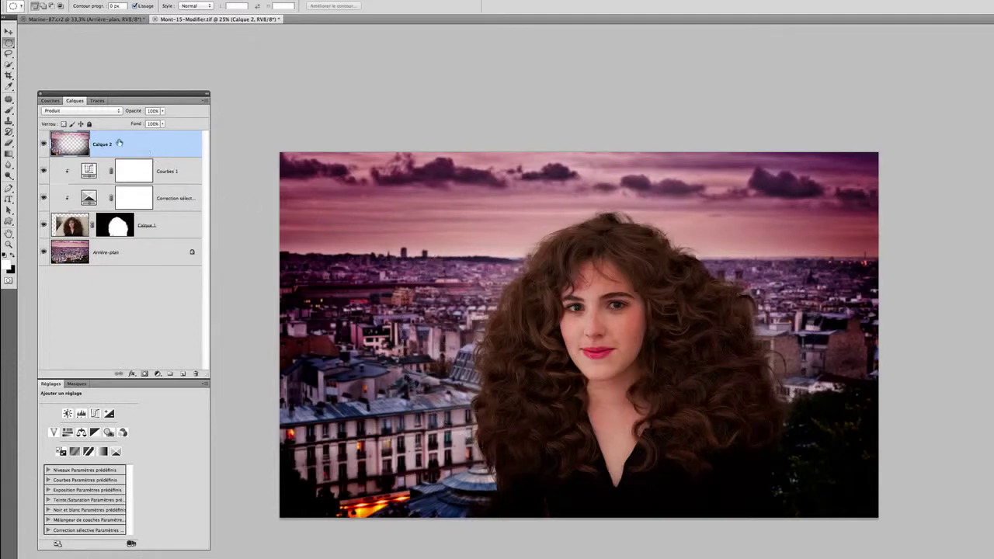
click(45, 145)
click(44, 145)
drag(138, 114, 123, 113)
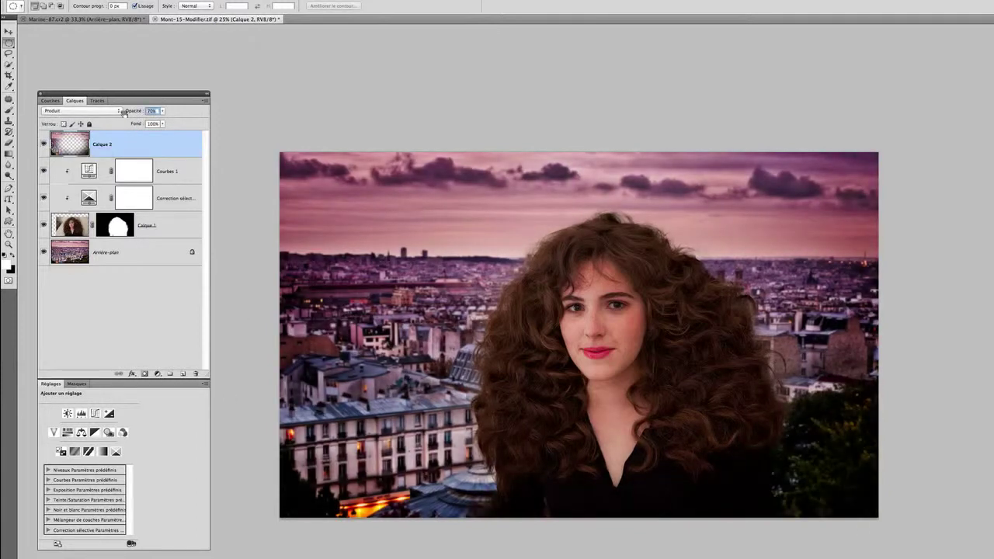
click(43, 144)
Switch from Photoshop over to Lightroom.
key(super+Tab)
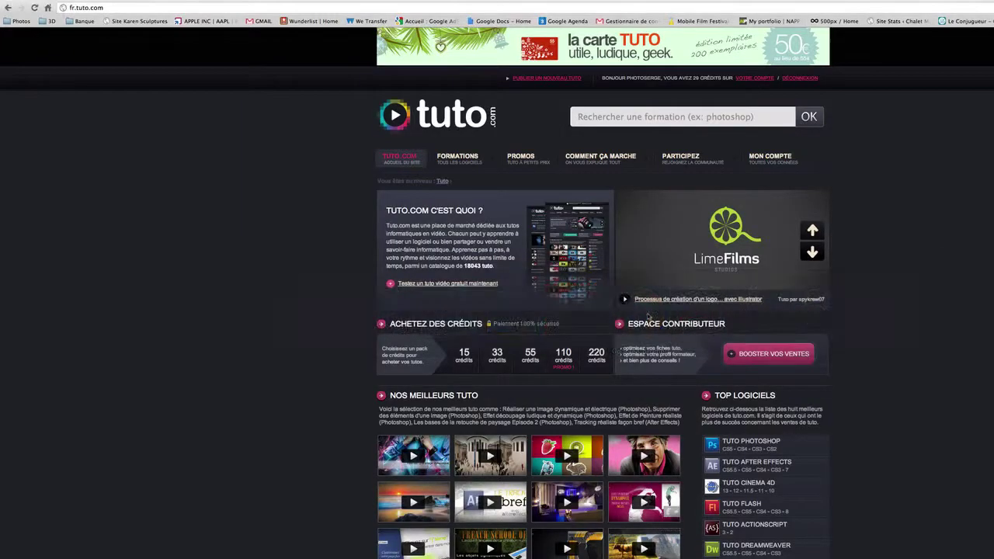
key(super+Tab)
click(507, 324)
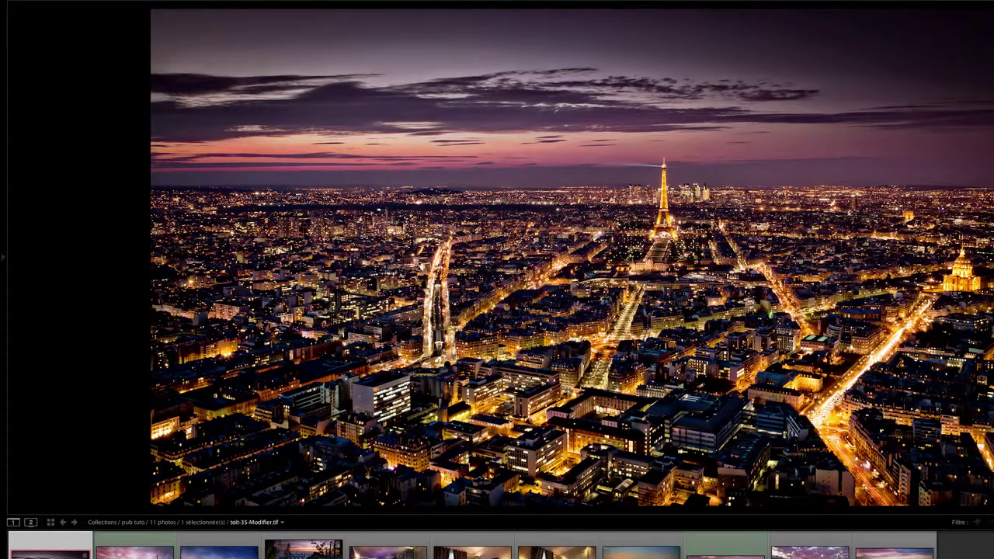
Exit full screen and step through Notre-Dame, Pont Neuf and Montmartre to aes2.tif.
key(f)
key(Right)
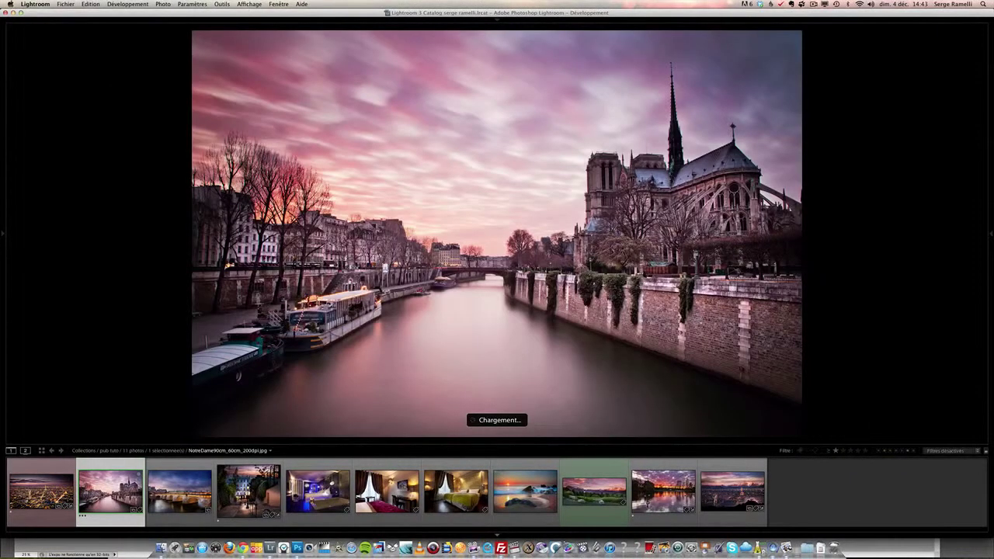
key(Right)
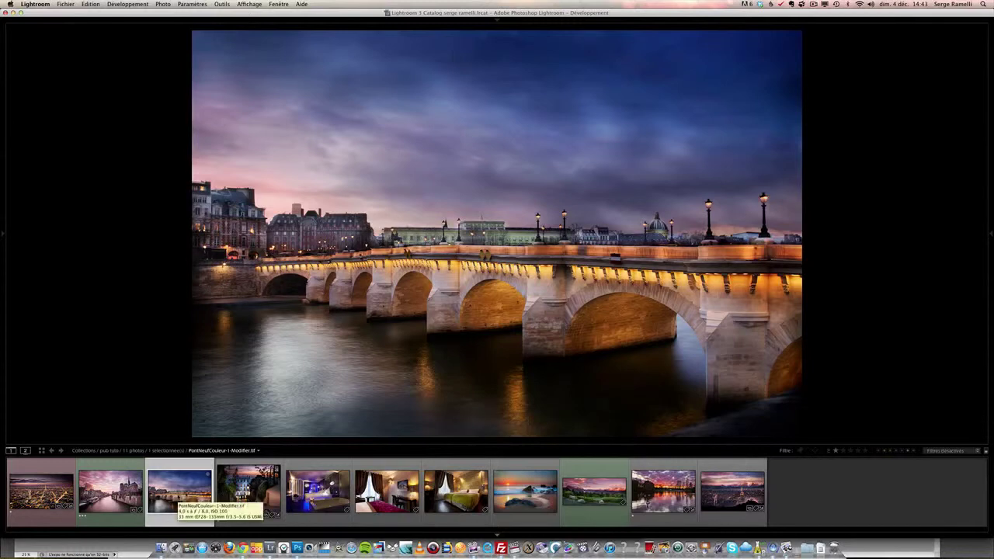
key(Right)
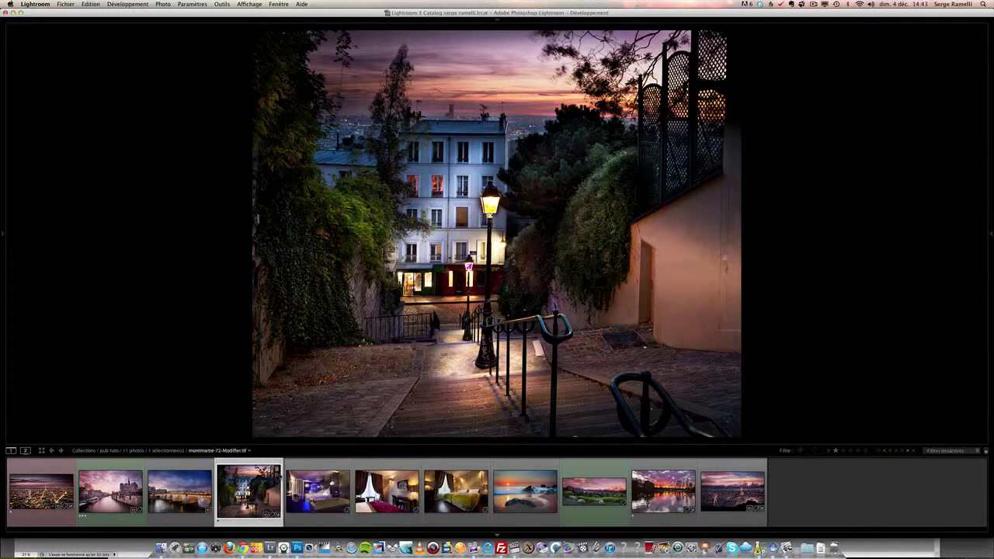
click(319, 493)
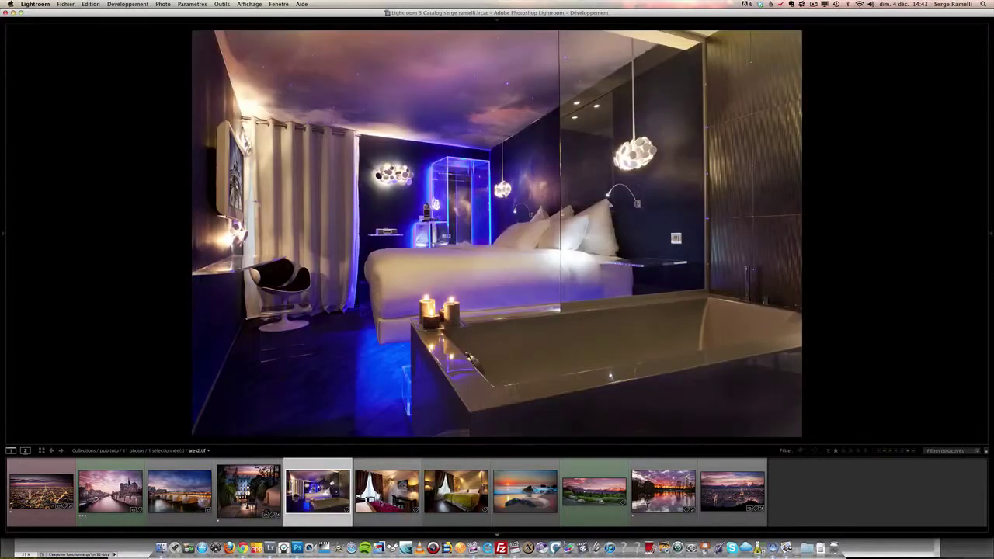
Browse the red-bed room, green-bed room, beach sunset and Alps panorama photos.
key(Right)
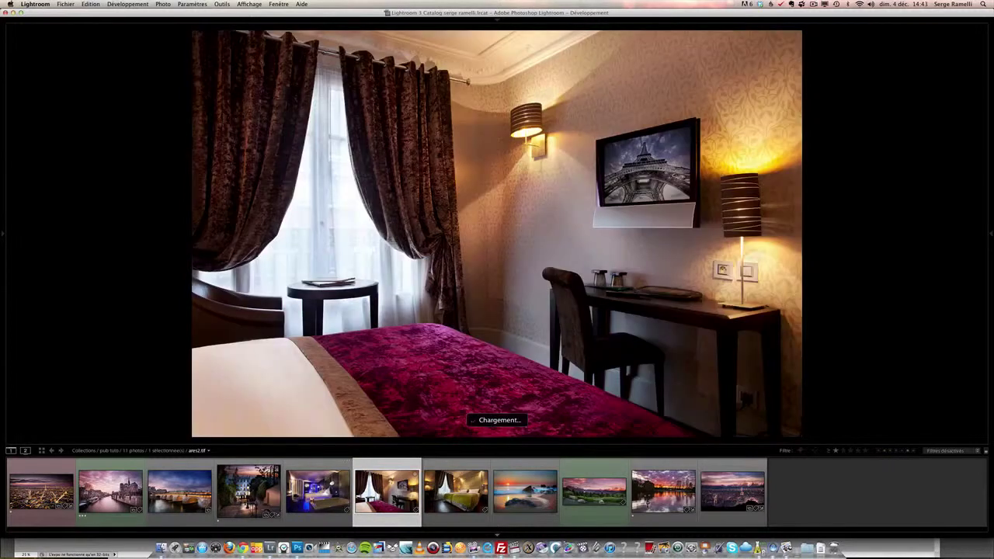
key(Right)
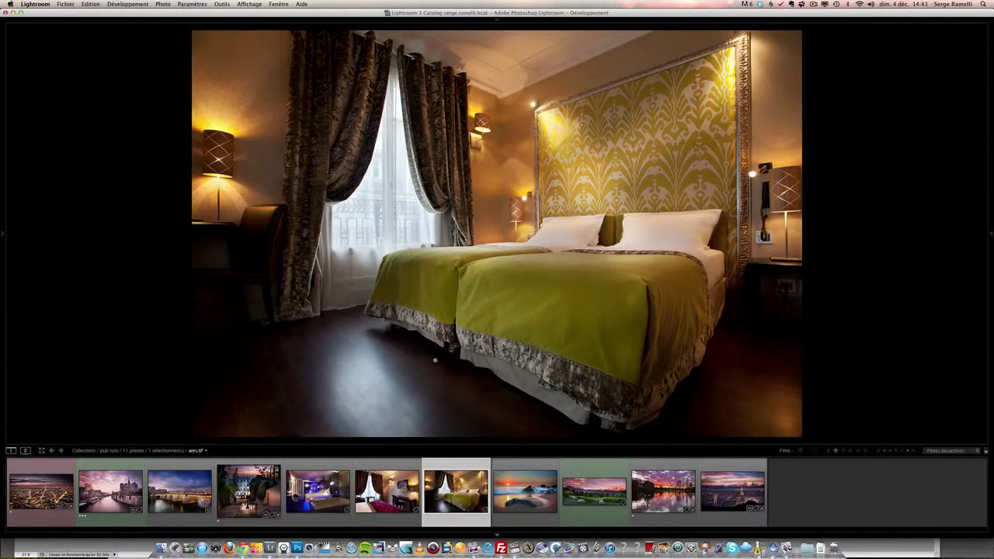
click(524, 491)
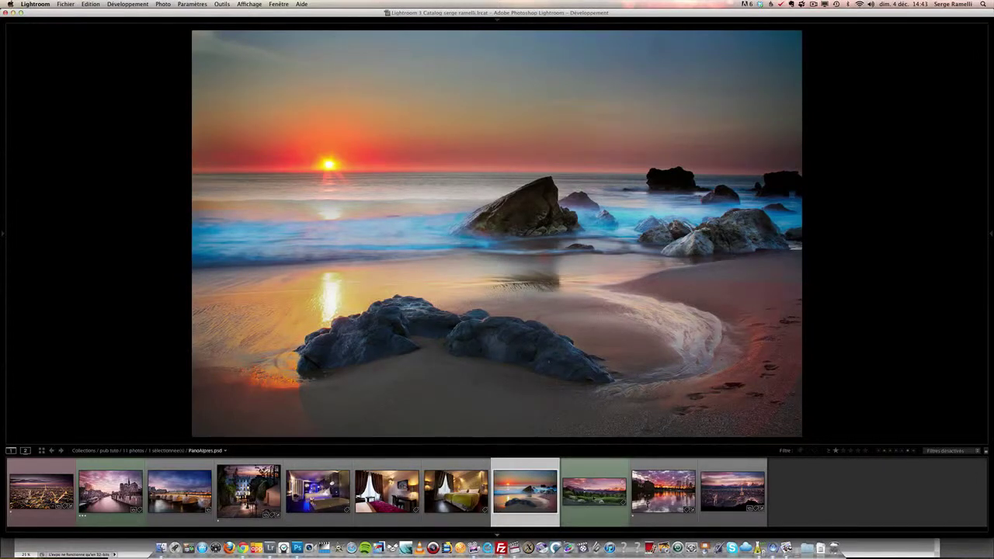
click(593, 497)
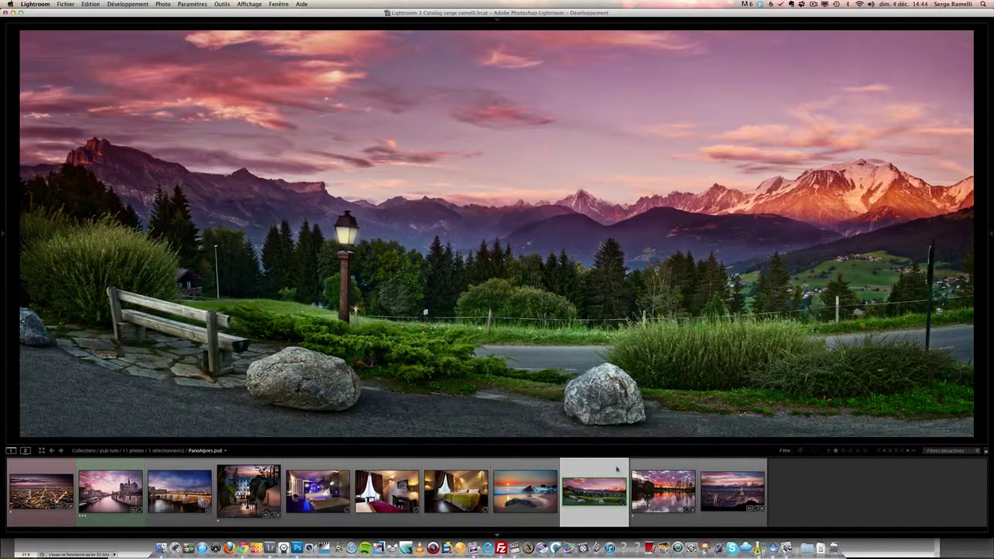
Continue past the geese lake to ToitDeParisMontagne.tif, then switch to tuto.com in the browser.
key(Right)
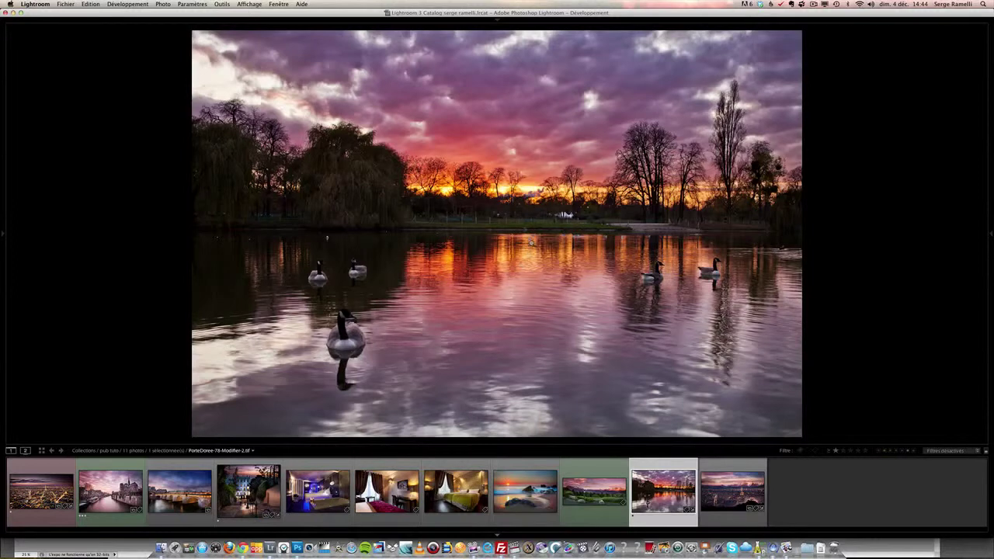
click(732, 490)
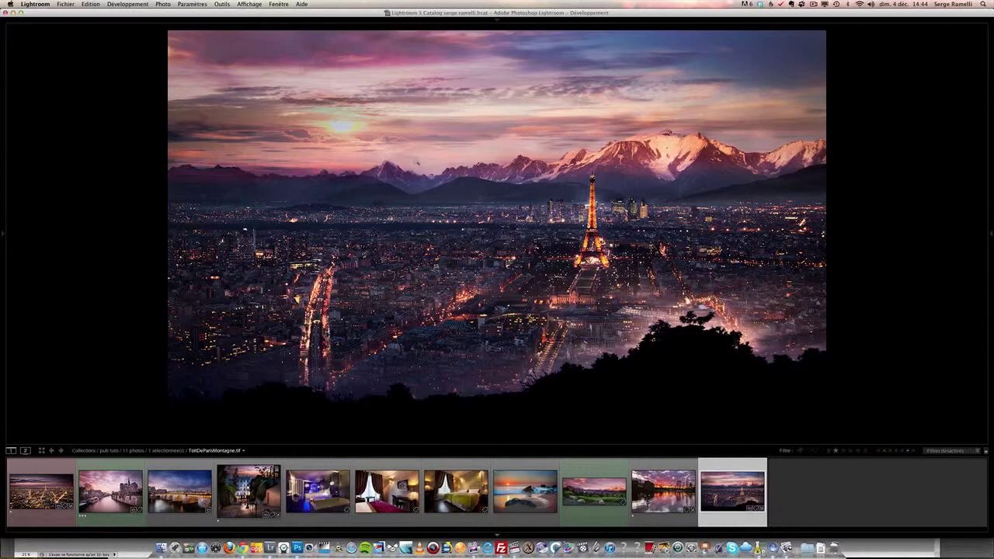
key(super+Tab)
key(super+shift+Tab)
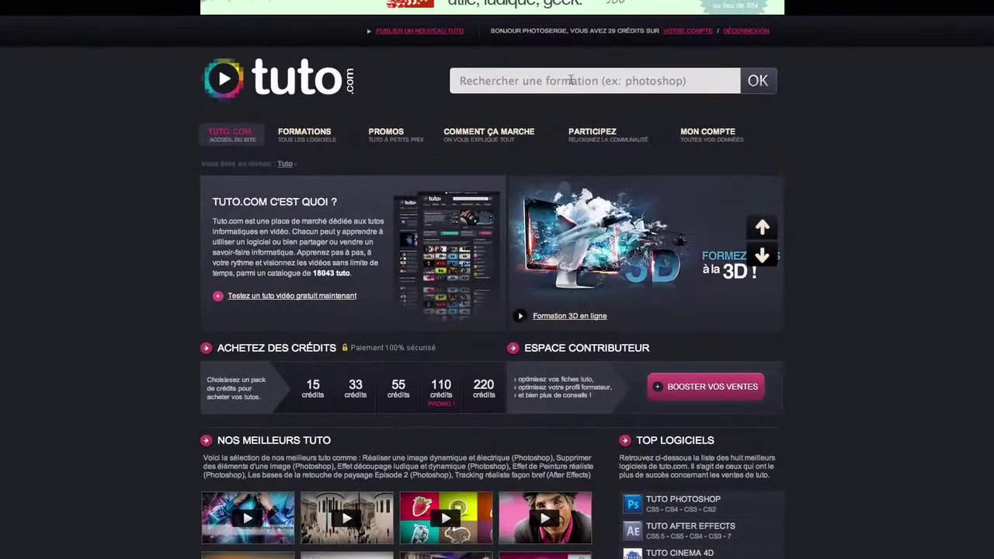
Search tuto.com for the certified trainer's username and scroll his author page of tutorials.
click(543, 117)
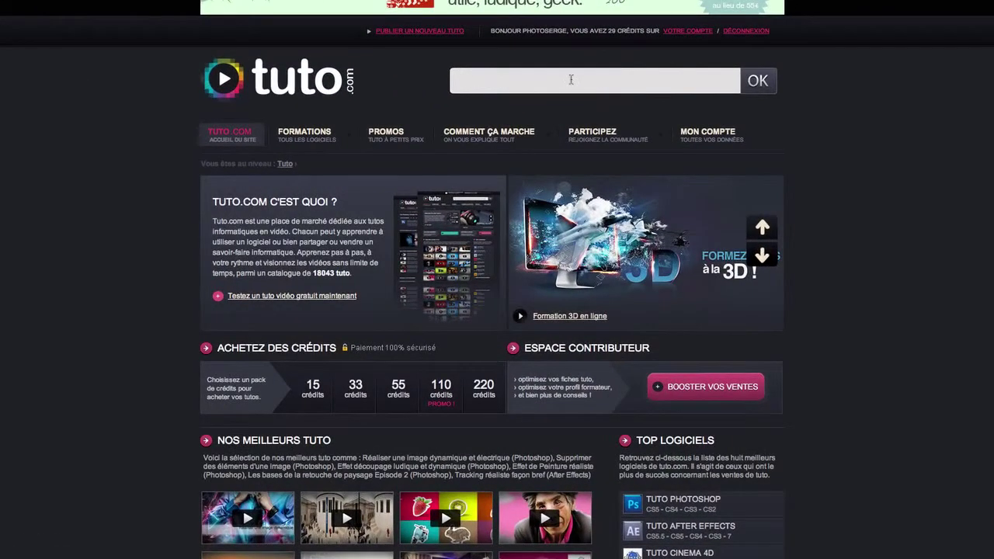
text(photoserge)
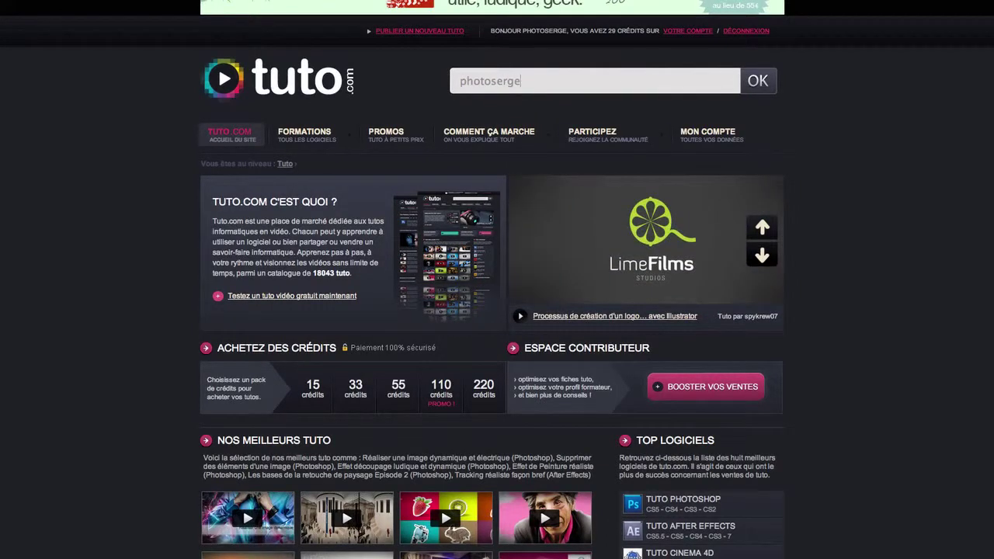
key(Return)
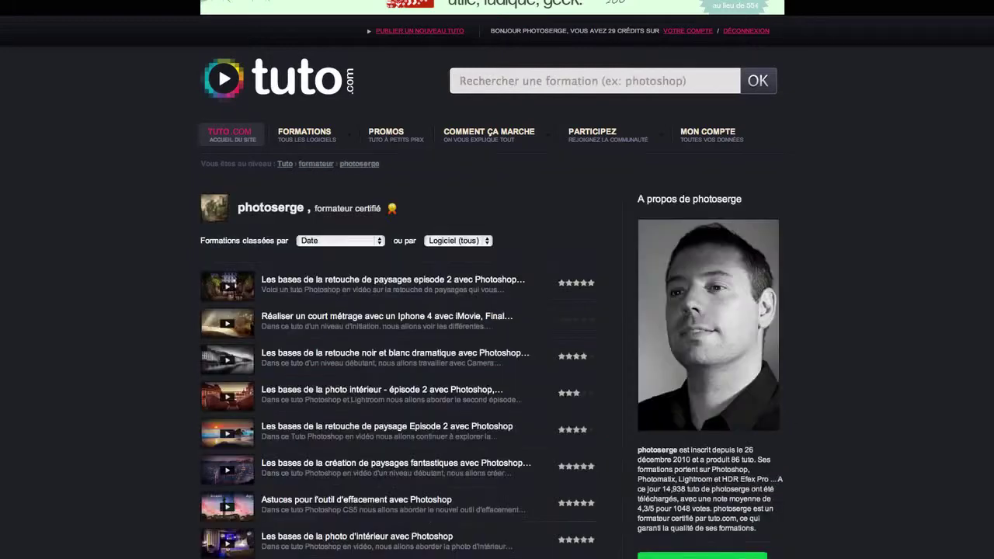
scroll(299, 225, down, 3)
scroll(331, 321, up, 2)
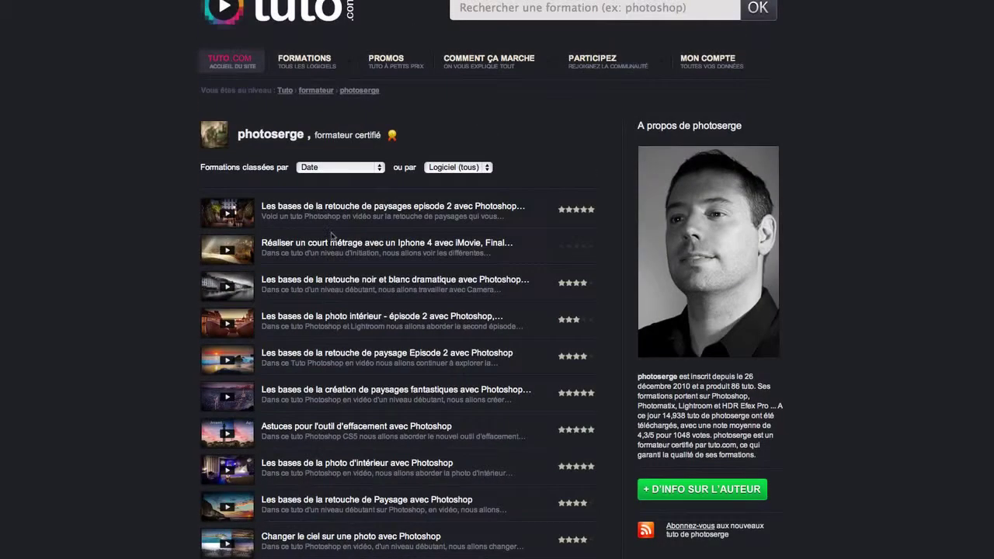